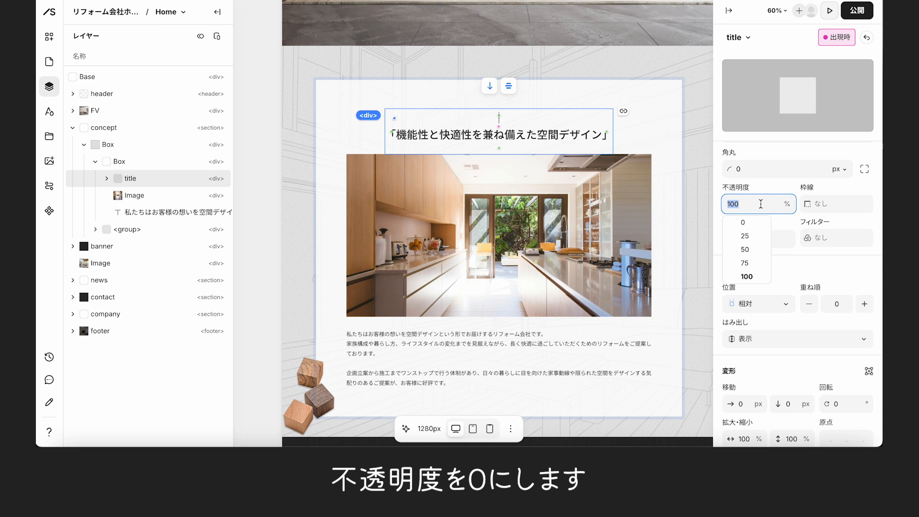
Step: Set the concept title's on-appear opacity to 0% and its vertical move to 30 px downward
{"action": "left_click", "coordinate": [761, 222]}
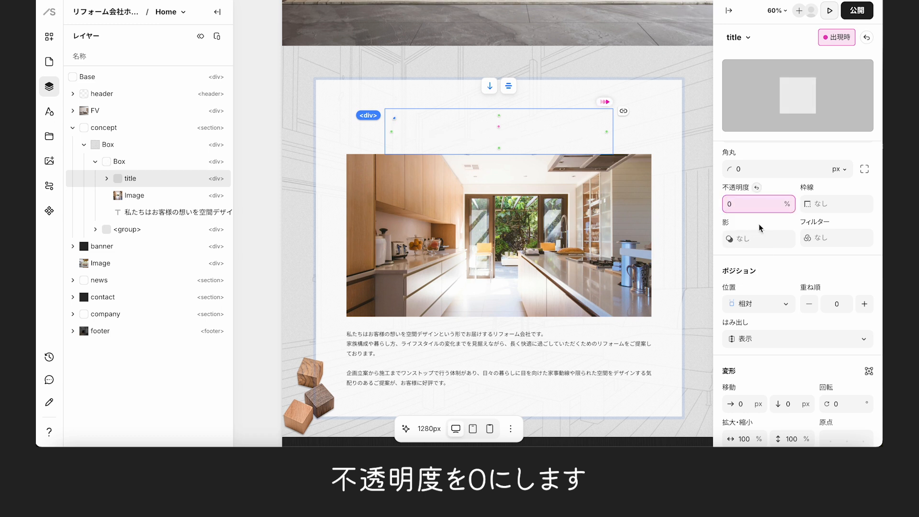
{"action": "scroll", "coordinate": [778, 260], "scroll_direction": "down", "scroll_amount": 3}
{"action": "scroll", "coordinate": [778, 262], "scroll_direction": "down", "scroll_amount": 1}
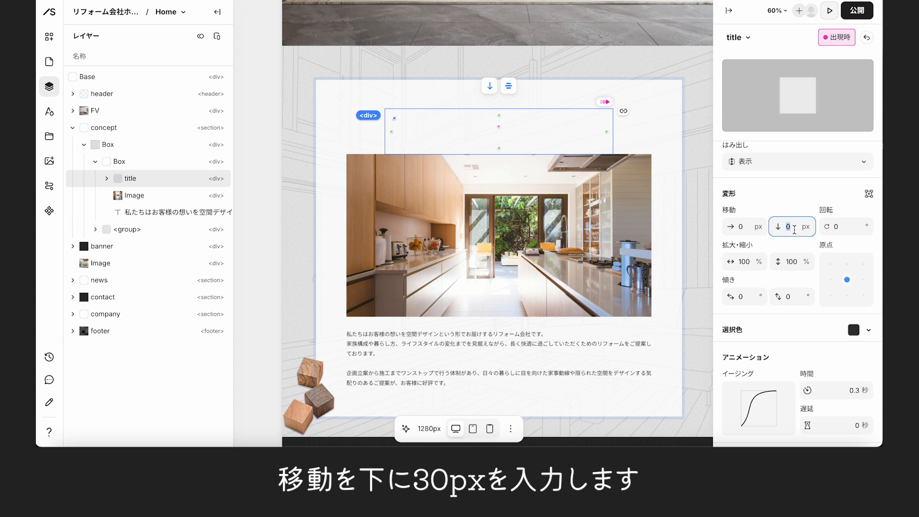
{"action": "key", "text": "Return"}
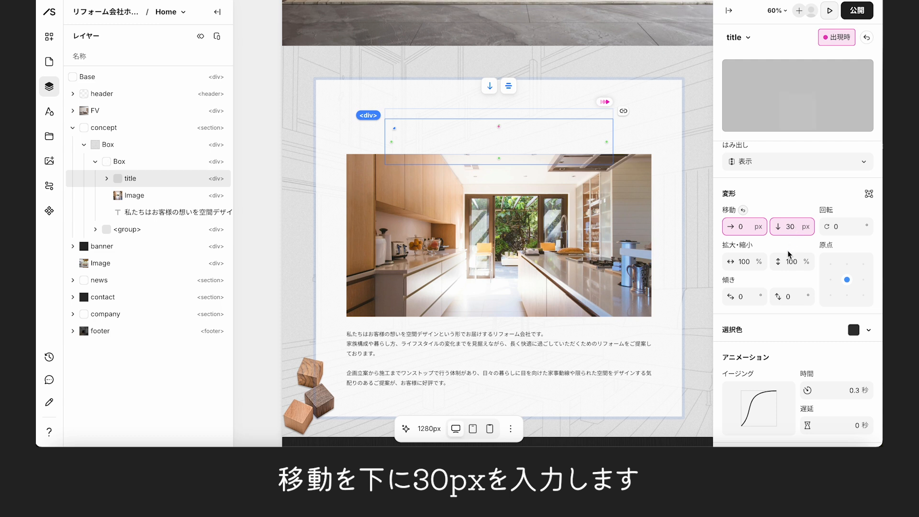
Step: Set the title's on-appear animation to ease-in-out easing with a duration of 1 second
{"action": "scroll", "coordinate": [790, 253], "scroll_direction": "down", "scroll_amount": 3}
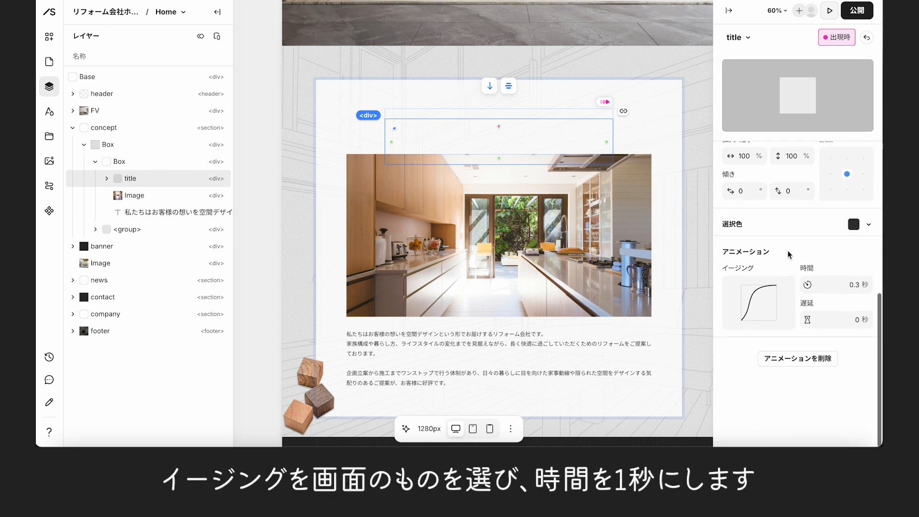
{"action": "left_click", "coordinate": [761, 305]}
{"action": "left_click", "coordinate": [659, 232]}
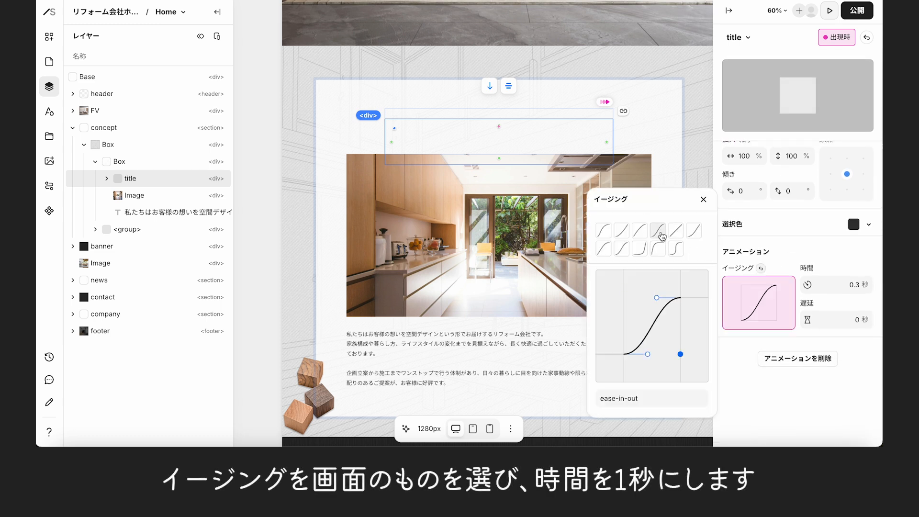
{"action": "left_click", "coordinate": [862, 289]}
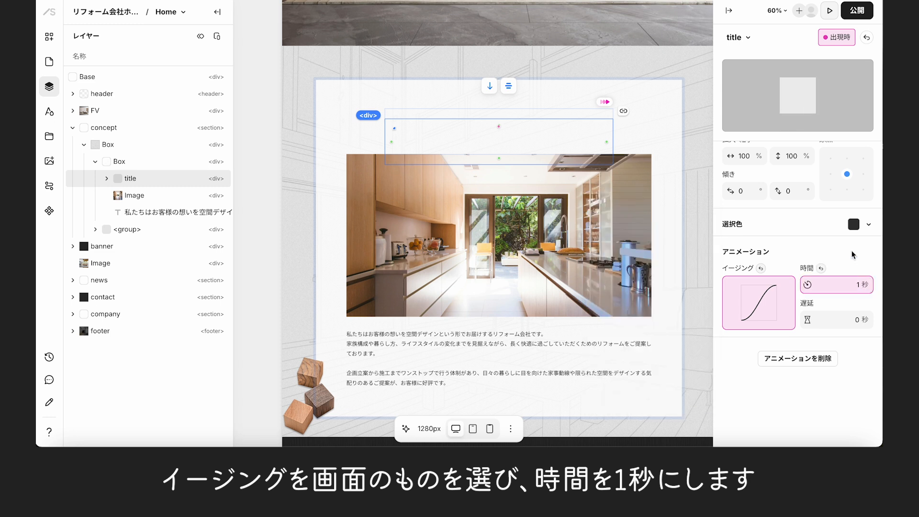
{"action": "left_click", "coordinate": [702, 230]}
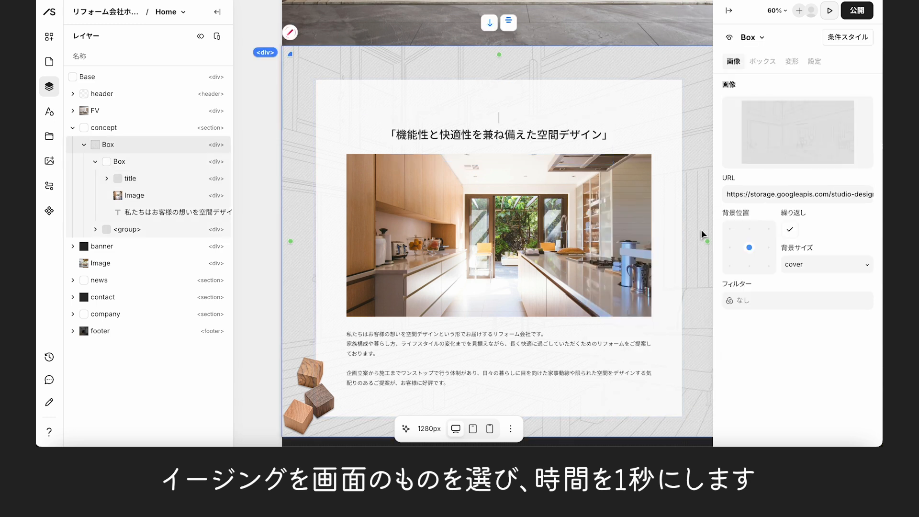
Step: Add a 出現時 (on-appear) style to the concept section's image with 0% opacity and a 30 px downward move
{"action": "left_click", "coordinate": [158, 198]}
{"action": "left_click", "coordinate": [839, 37]}
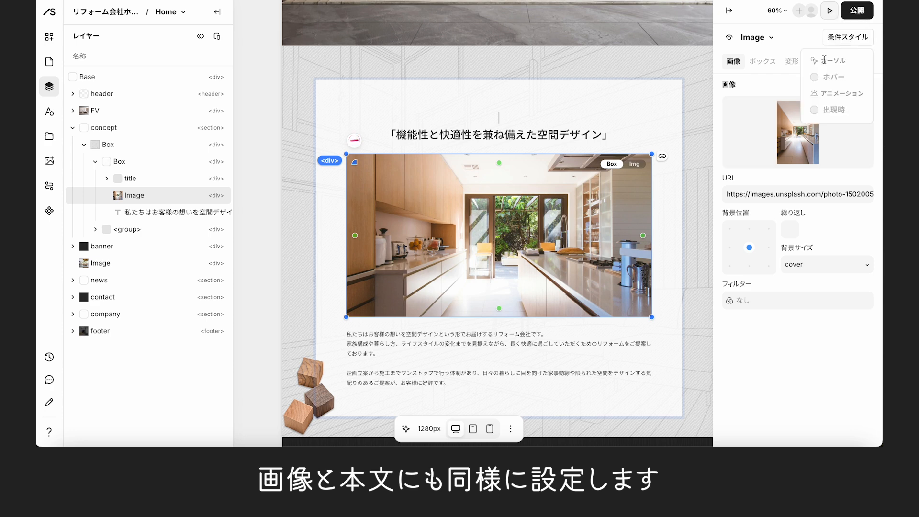
{"action": "left_click", "coordinate": [817, 109]}
{"action": "left_click", "coordinate": [812, 72]}
{"action": "scroll", "coordinate": [819, 247], "scroll_direction": "down", "scroll_amount": 10}
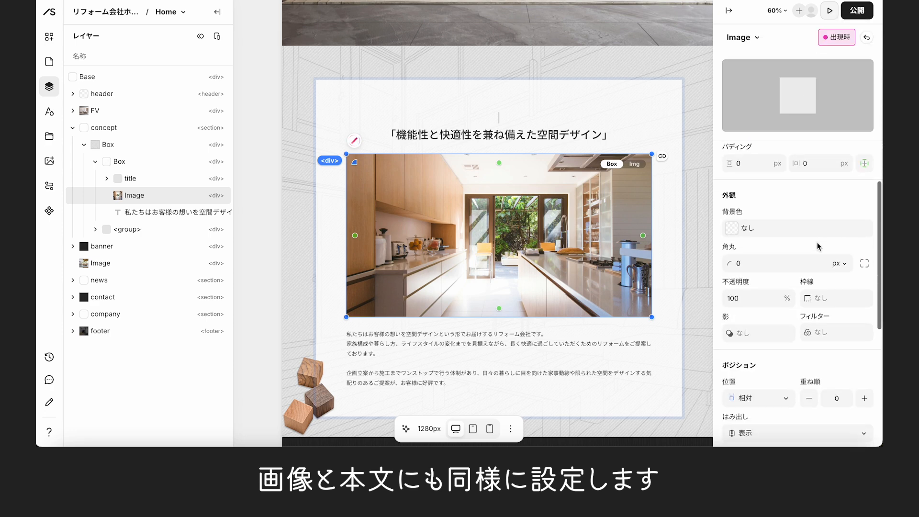
{"action": "left_click", "coordinate": [743, 203]}
{"action": "scroll", "coordinate": [796, 269], "scroll_direction": "down", "scroll_amount": 5}
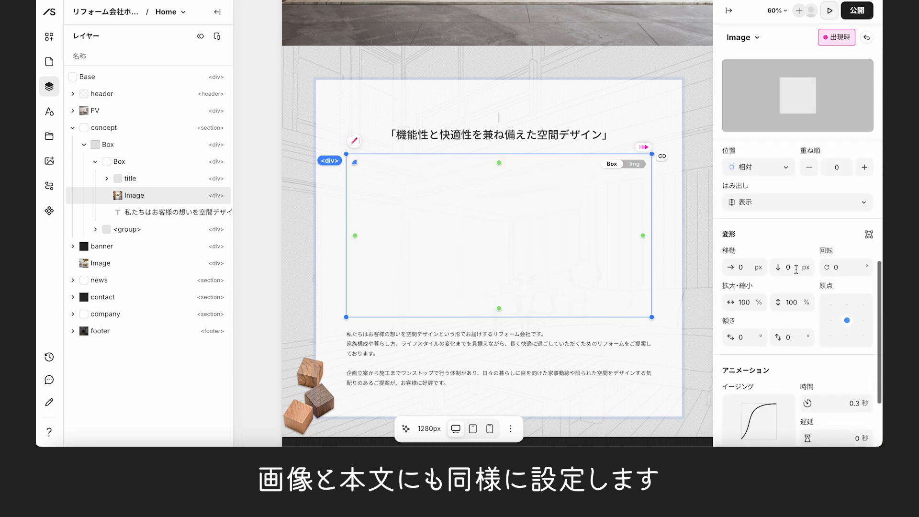
{"action": "key", "text": "Return"}
Step: Set the concept image's on-appear animation to ease-in-out easing with the same duration as the title's
{"action": "scroll", "coordinate": [793, 278], "scroll_direction": "down", "scroll_amount": 3}
{"action": "left_click", "coordinate": [759, 303]}
{"action": "left_click", "coordinate": [664, 236]}
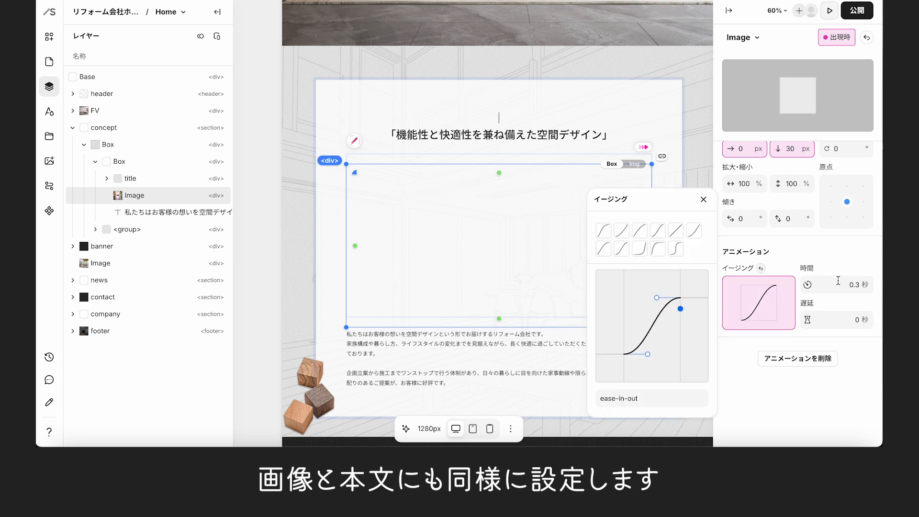
{"action": "double_click", "coordinate": [859, 285]}
{"action": "left_click", "coordinate": [703, 256]}
Step: Add a 出現時 (on-appear) style to the concept section's body text and set its opacity to 0%
{"action": "left_click", "coordinate": [518, 342]}
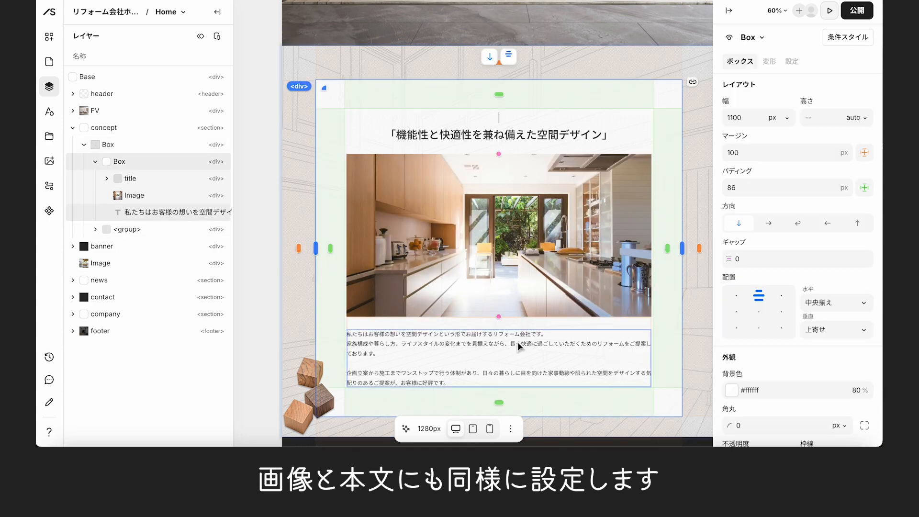
{"action": "left_click", "coordinate": [518, 342]}
{"action": "left_click", "coordinate": [849, 38]}
{"action": "left_click", "coordinate": [815, 110]}
{"action": "left_click", "coordinate": [814, 70]}
{"action": "scroll", "coordinate": [806, 210], "scroll_direction": "down", "scroll_amount": 4}
{"action": "scroll", "coordinate": [805, 210], "scroll_direction": "down", "scroll_amount": 3}
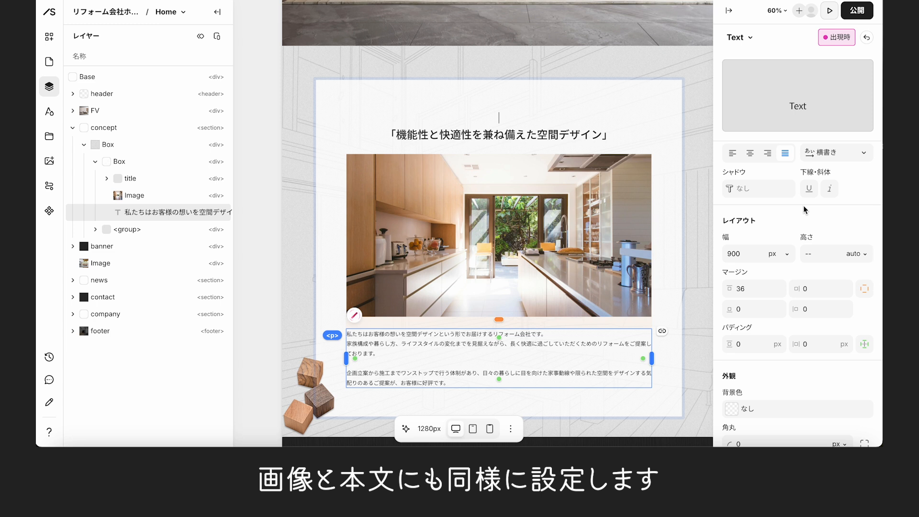
{"action": "scroll", "coordinate": [804, 205], "scroll_direction": "down", "scroll_amount": 4}
{"action": "left_click", "coordinate": [745, 298]}
{"action": "type", "text": "0"}
{"action": "key", "text": "Return"}
Step: Set the body text's on-appear vertical move to 30 px downward
{"action": "scroll", "coordinate": [746, 298], "scroll_direction": "down", "scroll_amount": 3}
{"action": "scroll", "coordinate": [783, 288], "scroll_direction": "down", "scroll_amount": 2}
{"action": "type", "text": "30"}
{"action": "key", "text": "Return"}
Step: Set the body text's on-appear animation to ease-in-out easing with the same duration as the title's
{"action": "scroll", "coordinate": [796, 316], "scroll_direction": "down", "scroll_amount": 2}
{"action": "left_click", "coordinate": [771, 333]}
{"action": "left_click", "coordinate": [660, 253]}
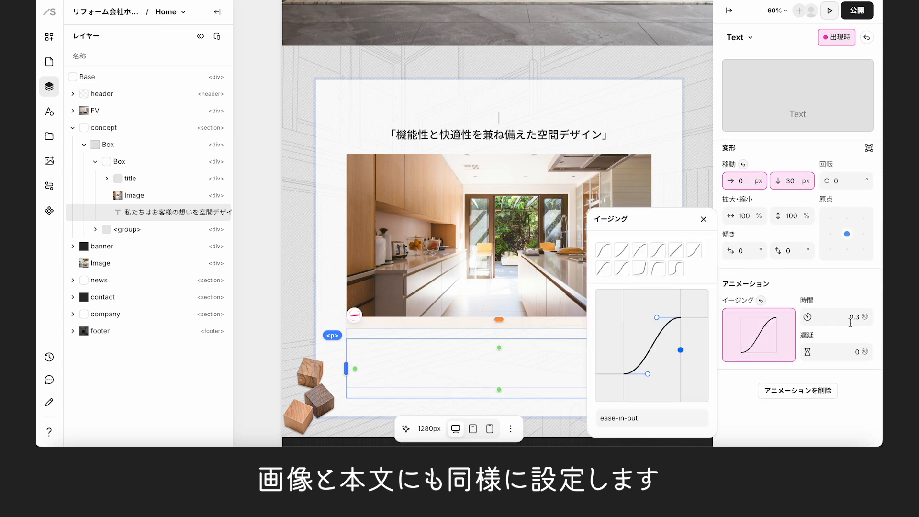
{"action": "left_click", "coordinate": [860, 318]}
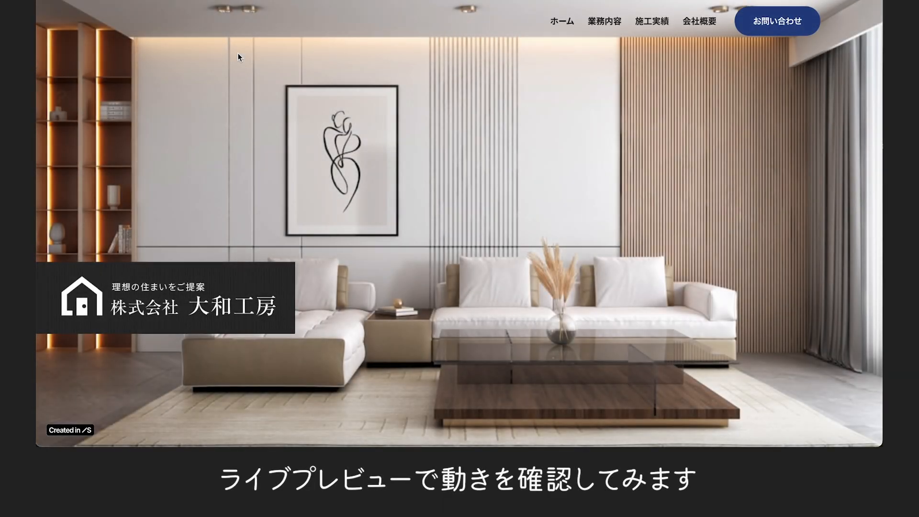
Step: Check how the concept section's title, image and text appear on scroll in the live preview
{"action": "scroll", "coordinate": [237, 52], "scroll_direction": "down", "scroll_amount": 3}
{"action": "scroll", "coordinate": [238, 57], "scroll_direction": "down", "scroll_amount": 10}
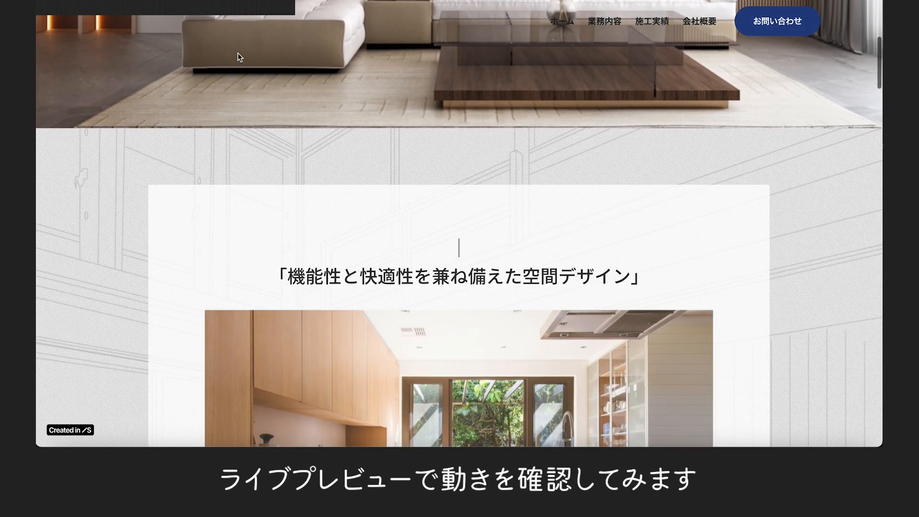
{"action": "scroll", "coordinate": [238, 56], "scroll_direction": "down", "scroll_amount": 2}
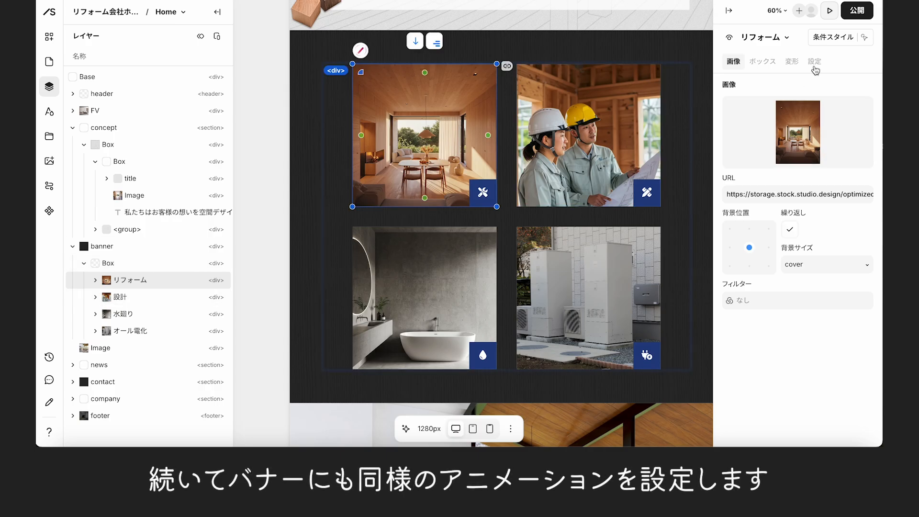
Step: Add a 出現時 (on-appear) style to the リフォーム banner with 0% opacity and a 30 px downward move
{"action": "left_click", "coordinate": [837, 40]}
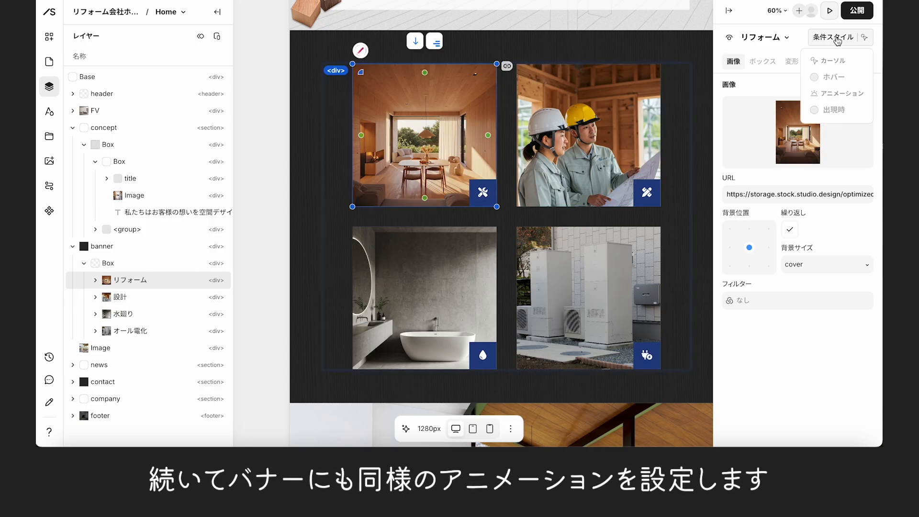
{"action": "left_click", "coordinate": [834, 109]}
{"action": "scroll", "coordinate": [805, 255], "scroll_direction": "down", "scroll_amount": 5}
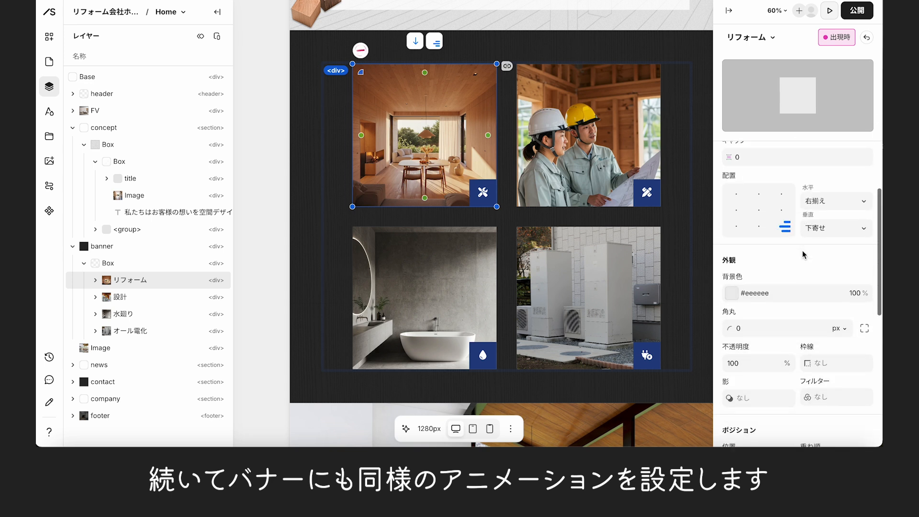
{"action": "scroll", "coordinate": [795, 288], "scroll_direction": "down", "scroll_amount": 1}
{"action": "left_click", "coordinate": [764, 323]}
{"action": "type", "text": "0"}
{"action": "scroll", "coordinate": [782, 344], "scroll_direction": "down", "scroll_amount": 5}
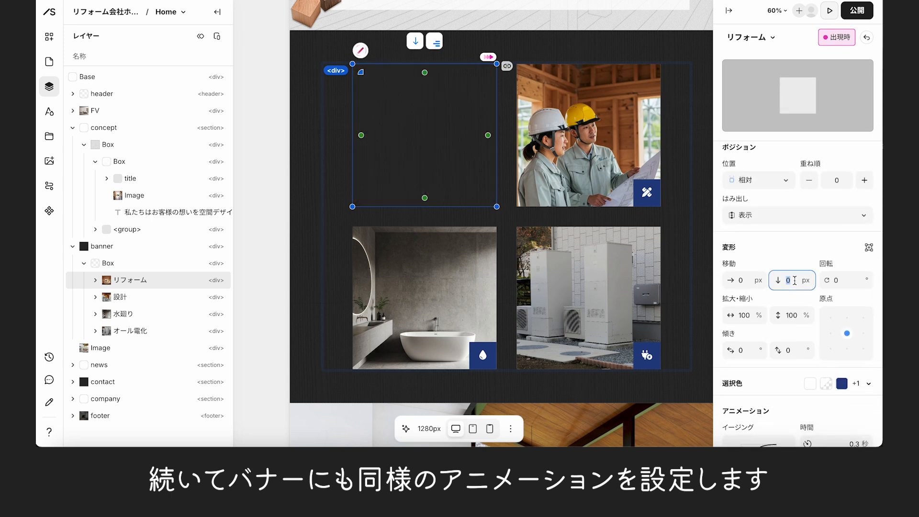
{"action": "type", "text": "30"}
{"action": "key", "text": "Return"}
Step: Set the リフォーム banner's on-appear animation to ease-in-out easing with a duration of 1 second
{"action": "scroll", "coordinate": [805, 305], "scroll_direction": "down", "scroll_amount": 3}
{"action": "left_click", "coordinate": [769, 301]}
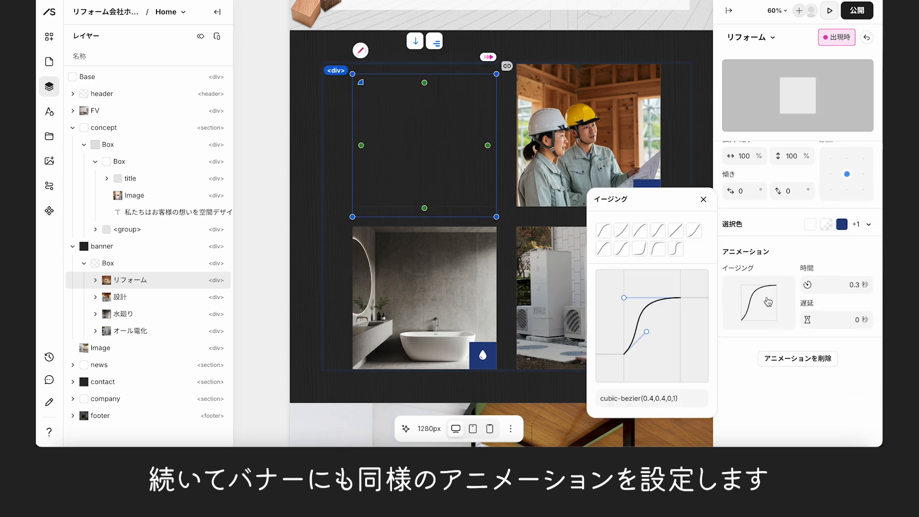
{"action": "left_click", "coordinate": [658, 234]}
{"action": "left_click", "coordinate": [859, 285]}
{"action": "type", "text": "1"}
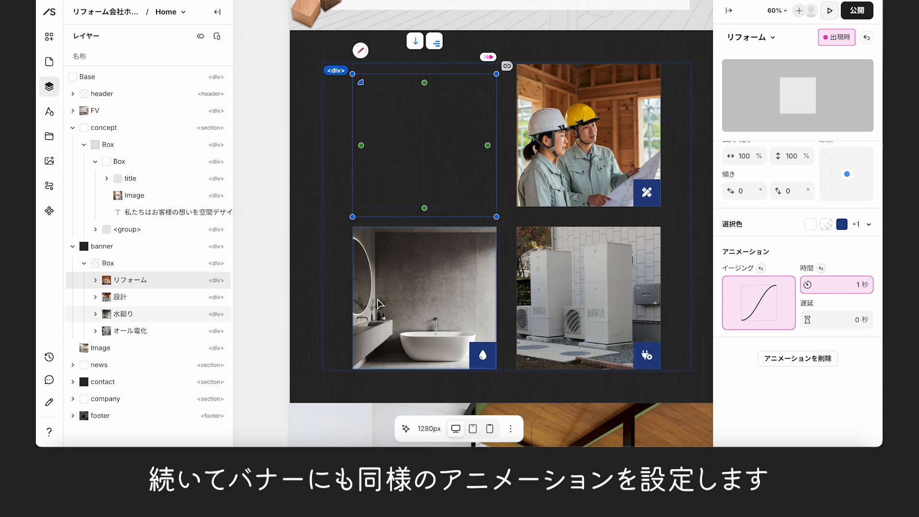
Step: Add a 出現時 (on-appear) style to the 設計 banner with 0% opacity and a 30 px downward move
{"action": "left_click", "coordinate": [143, 298]}
{"action": "left_click", "coordinate": [818, 114]}
{"action": "scroll", "coordinate": [806, 176], "scroll_direction": "down", "scroll_amount": 9}
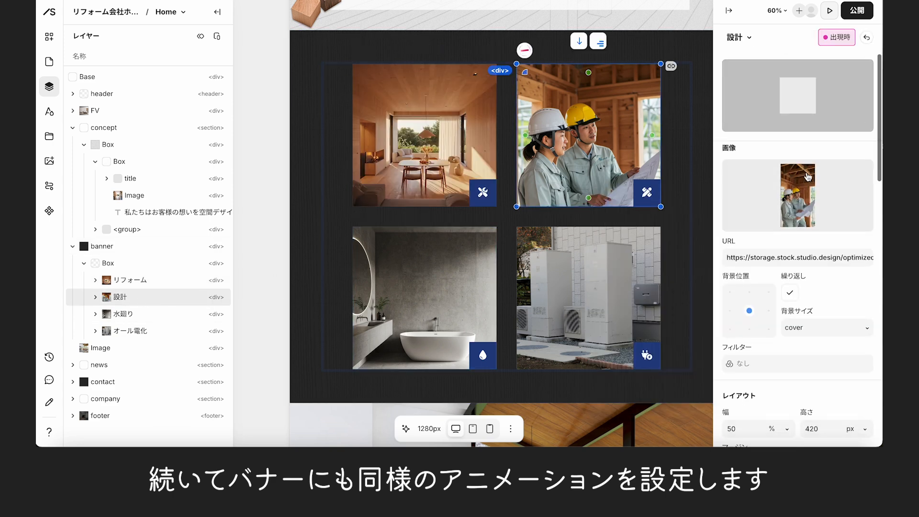
{"action": "left_click", "coordinate": [763, 197]}
{"action": "left_click", "coordinate": [771, 215]}
{"action": "scroll", "coordinate": [771, 215], "scroll_direction": "down", "scroll_amount": 5}
{"action": "left_click", "coordinate": [798, 176]}
{"action": "type", "text": "30"}
{"action": "key", "text": "Return"}
Step: Set the 設計 banner's on-appear animation to ease-in-out, with a duration of 1 second and a delay of 0.3 seconds
{"action": "left_click", "coordinate": [771, 347]}
{"action": "left_click", "coordinate": [664, 261]}
{"action": "left_click", "coordinate": [864, 340]}
{"action": "type", "text": "1"}
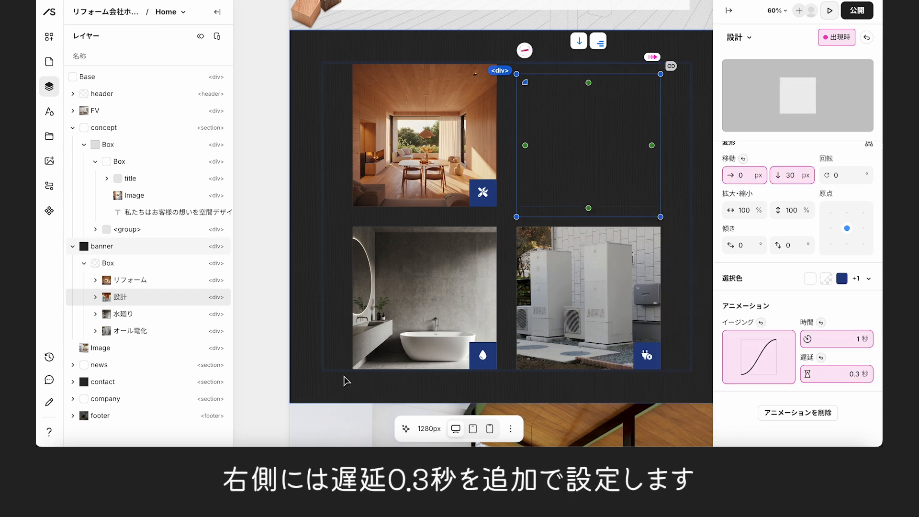
Step: Add a 出現時 (on-appear) style to the 水廻り banner with 0% opacity and a 30 px downward move
{"action": "left_click", "coordinate": [149, 317]}
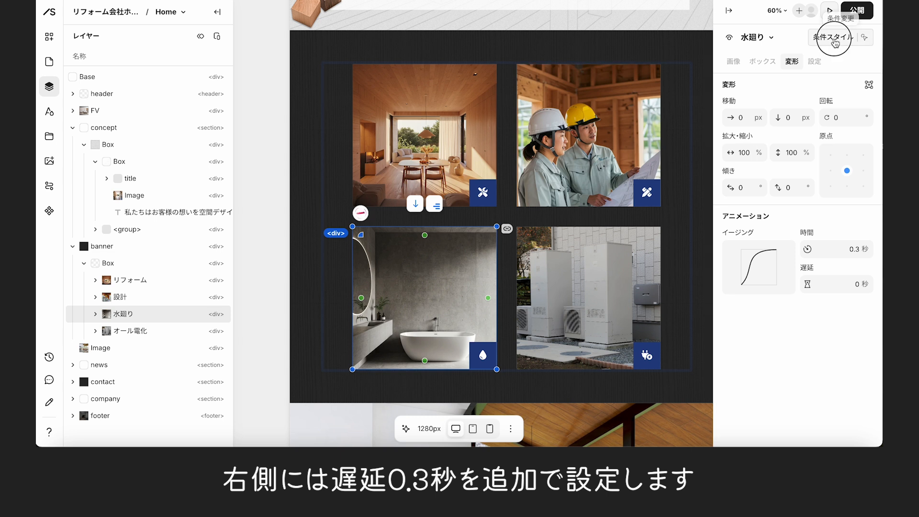
{"action": "left_click", "coordinate": [817, 116]}
{"action": "scroll", "coordinate": [799, 235], "scroll_direction": "down", "scroll_amount": 5}
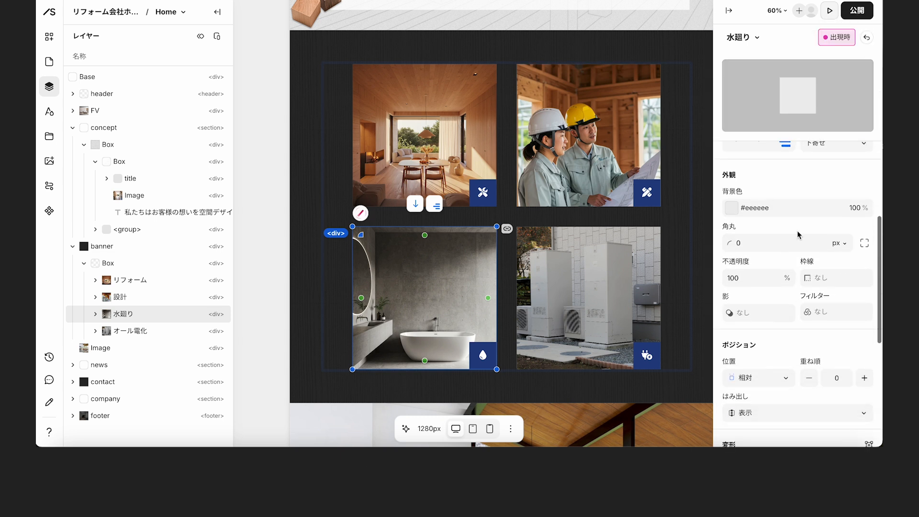
{"action": "type", "text": "0"}
{"action": "key", "text": "Return"}
{"action": "scroll", "coordinate": [797, 216], "scroll_direction": "down", "scroll_amount": 5}
{"action": "type", "text": "3"}
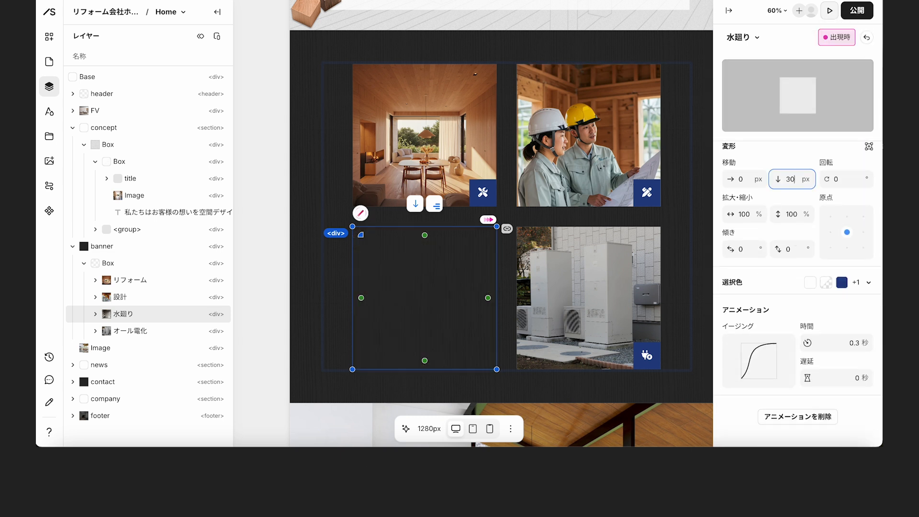
{"action": "type", "text": "0"}
{"action": "key", "text": "Return"}
Step: Set the 水廻り banner's on-appear animation to ease-in-out easing with a duration of 1 second
{"action": "left_click", "coordinate": [765, 360]}
{"action": "left_click", "coordinate": [663, 255]}
{"action": "left_click", "coordinate": [861, 347]}
{"action": "type", "text": "1"}
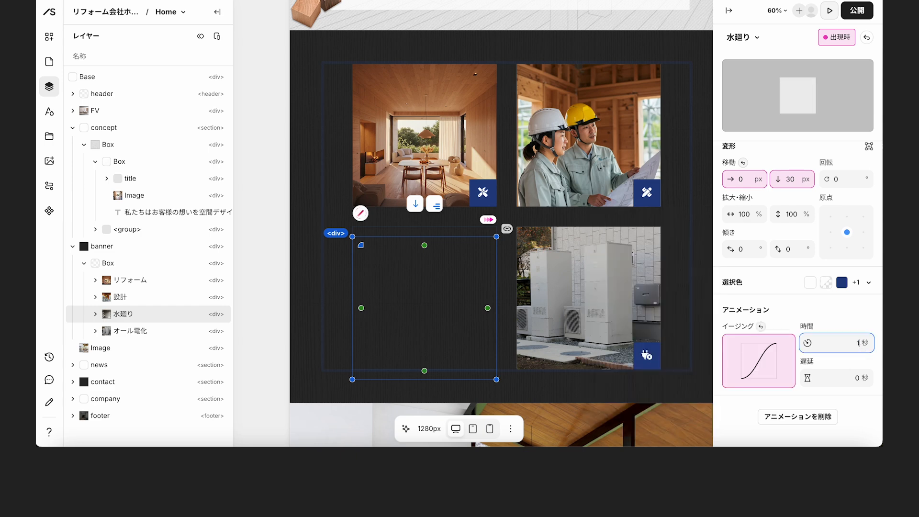
Step: Add a 出現時 (on-appear) style to the オール電化 banner and set its opacity to 0%
{"action": "left_click", "coordinate": [142, 332]}
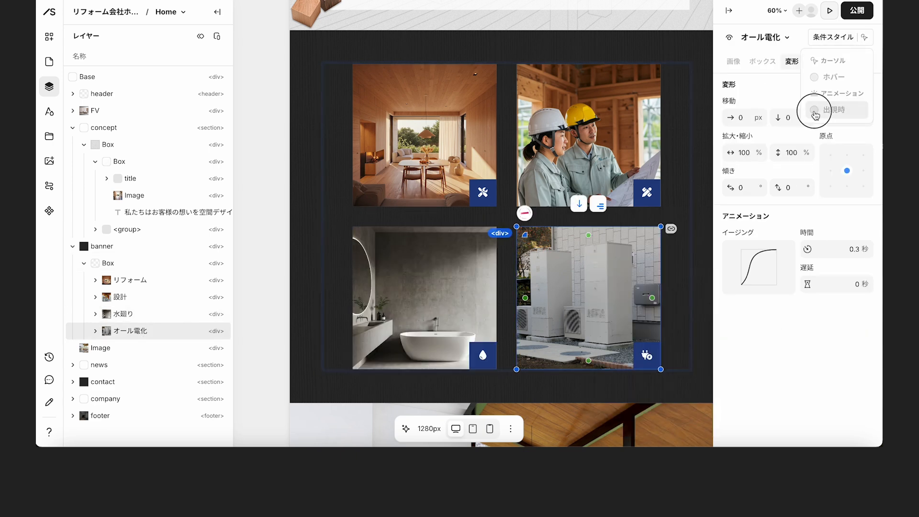
{"action": "left_click", "coordinate": [816, 111]}
{"action": "scroll", "coordinate": [788, 197], "scroll_direction": "down", "scroll_amount": 4}
{"action": "type", "text": "0"}
{"action": "key", "text": "Return"}
Step: Set the オール電化 banner's on-appear animation to ease-in-out, with the same duration and 0.3-second delay as the 設計 banner
{"action": "scroll", "coordinate": [798, 287], "scroll_direction": "down", "scroll_amount": 5}
{"action": "left_click", "coordinate": [765, 349]}
{"action": "left_click", "coordinate": [660, 254]}
{"action": "left_click", "coordinate": [843, 327]}
{"action": "type", "text": "1.3"}
{"action": "key", "text": "Return"}
{"action": "left_click", "coordinate": [697, 330]}
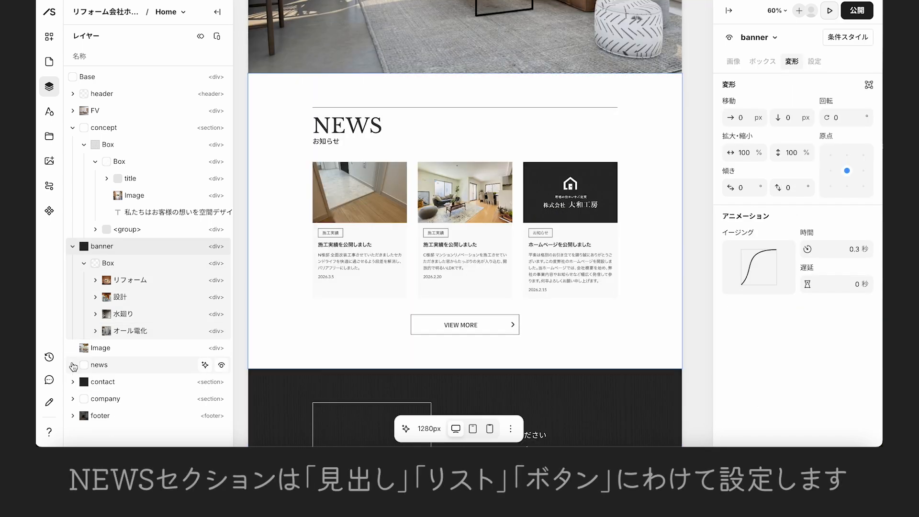
Step: Add a 出現時 (on-appear) style to the news section's 見出し heading and set its opacity to 0%
{"action": "left_click", "coordinate": [73, 365]}
{"action": "left_click", "coordinate": [846, 38]}
{"action": "left_click", "coordinate": [826, 83]}
{"action": "left_click", "coordinate": [809, 72]}
{"action": "scroll", "coordinate": [792, 154], "scroll_direction": "down", "scroll_amount": 5}
{"action": "scroll", "coordinate": [794, 158], "scroll_direction": "down", "scroll_amount": 2}
{"action": "left_click", "coordinate": [776, 222]}
{"action": "type", "text": "0"}
{"action": "key", "text": "Return"}
Step: Set the news heading's on-appear vertical move to 30 px downward
{"action": "scroll", "coordinate": [782, 304], "scroll_direction": "down", "scroll_amount": 4}
{"action": "left_click", "coordinate": [795, 234]}
{"action": "type", "text": "30"}
{"action": "key", "text": "Return"}
Step: Set the news heading's on-appear animation to ease-in-out easing with a duration of 1 second
{"action": "left_click", "coordinate": [764, 392]}
{"action": "left_click", "coordinate": [671, 252]}
{"action": "left_click", "coordinate": [846, 368]}
{"action": "type", "text": "1"}
{"action": "key", "text": "Return"}
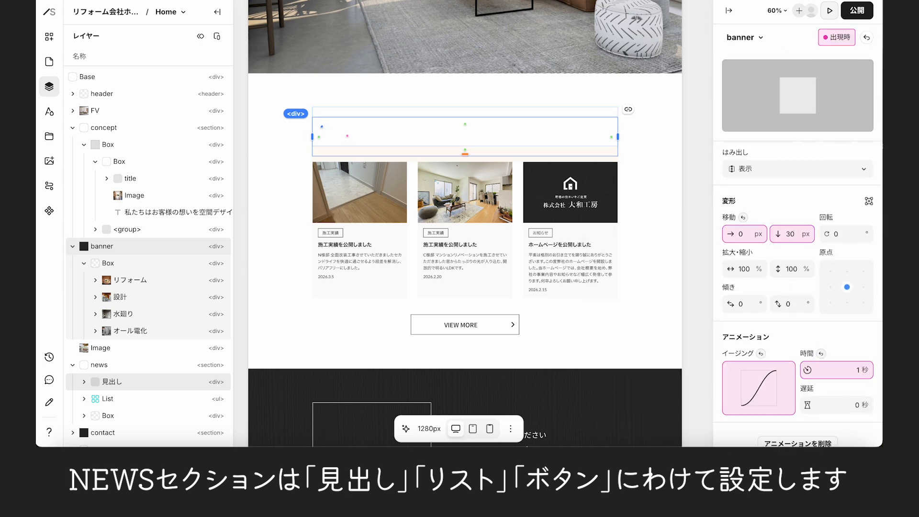
Step: Add a 出現時 (on-appear) style to the news section's List and set its opacity to 0%
{"action": "left_click", "coordinate": [136, 406]}
{"action": "left_click", "coordinate": [817, 113]}
{"action": "left_click", "coordinate": [812, 71]}
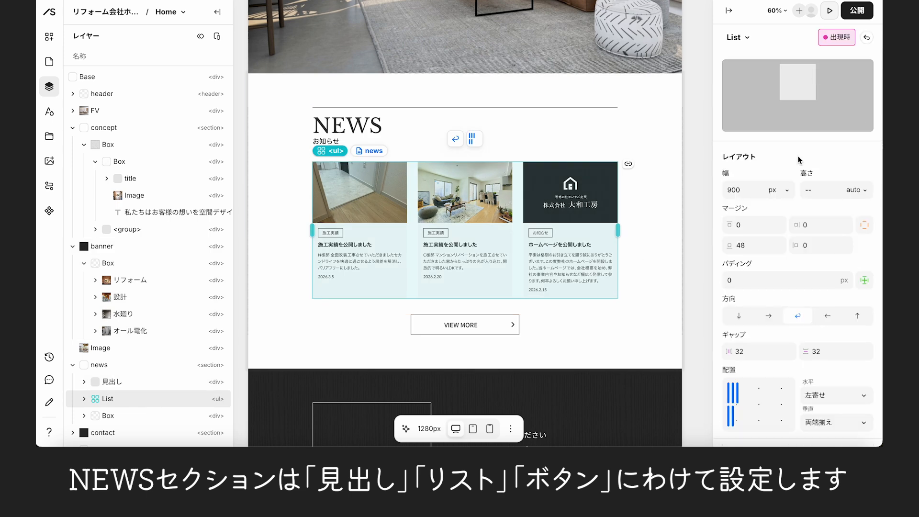
{"action": "scroll", "coordinate": [800, 159], "scroll_direction": "down", "scroll_amount": 5}
{"action": "left_click", "coordinate": [756, 268]}
{"action": "type", "text": "0"}
{"action": "key", "text": "Return"}
Step: Set the news List's on-appear vertical move to 30 px downward
{"action": "scroll", "coordinate": [784, 325], "scroll_direction": "down", "scroll_amount": 5}
{"action": "left_click", "coordinate": [796, 255]}
{"action": "type", "text": "30"}
{"action": "key", "text": "Return"}
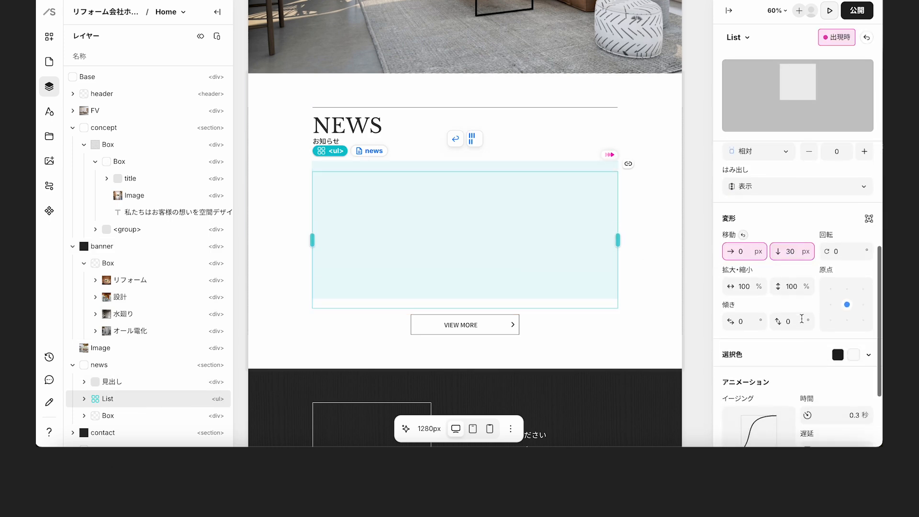
Step: Set the news List's on-appear animation to ease-in-out easing with the same duration as the news heading's
{"action": "scroll", "coordinate": [802, 320], "scroll_direction": "down", "scroll_amount": 3}
{"action": "left_click", "coordinate": [762, 304]}
{"action": "left_click", "coordinate": [659, 233]}
{"action": "left_click", "coordinate": [860, 285]}
{"action": "left_click", "coordinate": [657, 312]}
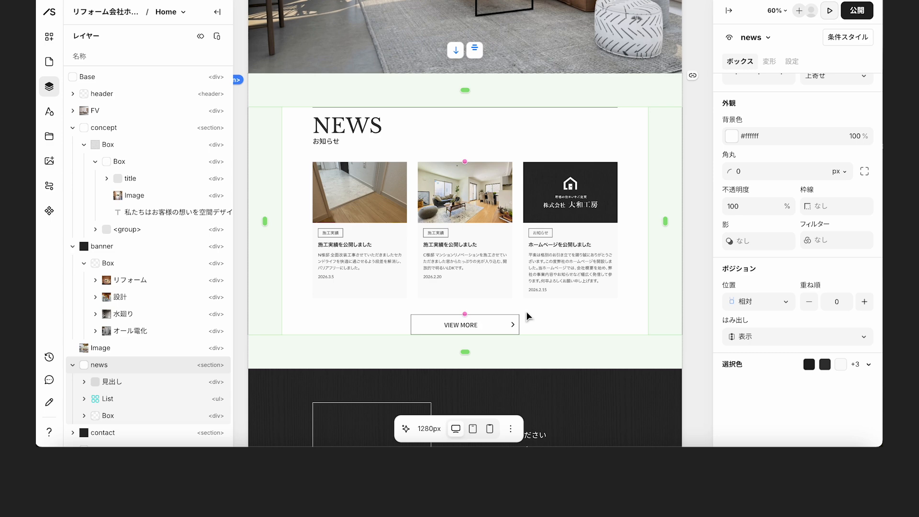
Step: Add a 出現時 (on-appear) style to the news section's VIEW MORE Box and set its opacity to 0%
{"action": "left_click", "coordinate": [128, 434]}
{"action": "scroll", "coordinate": [136, 407], "scroll_direction": "down", "scroll_amount": 1}
{"action": "left_click", "coordinate": [144, 380]}
{"action": "left_click", "coordinate": [834, 110]}
{"action": "left_click", "coordinate": [812, 71]}
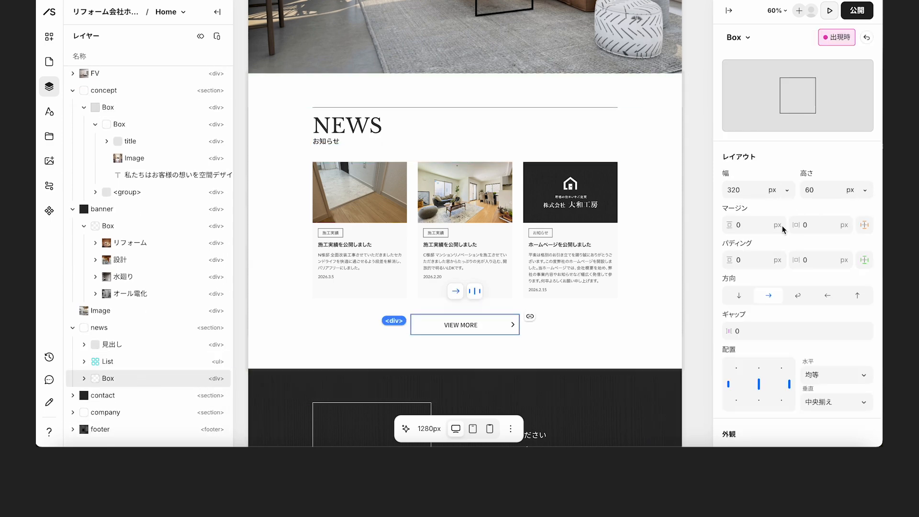
{"action": "scroll", "coordinate": [783, 210], "scroll_direction": "down", "scroll_amount": 5}
{"action": "left_click", "coordinate": [754, 283]}
{"action": "type", "text": "0"}
{"action": "key", "text": "Return"}
Step: Set the VIEW MORE Box's on-appear vertical move to 30 px downward
{"action": "scroll", "coordinate": [795, 245], "scroll_direction": "down", "scroll_amount": 5}
{"action": "left_click", "coordinate": [796, 244]}
{"action": "type", "text": "30"}
{"action": "key", "text": "Return"}
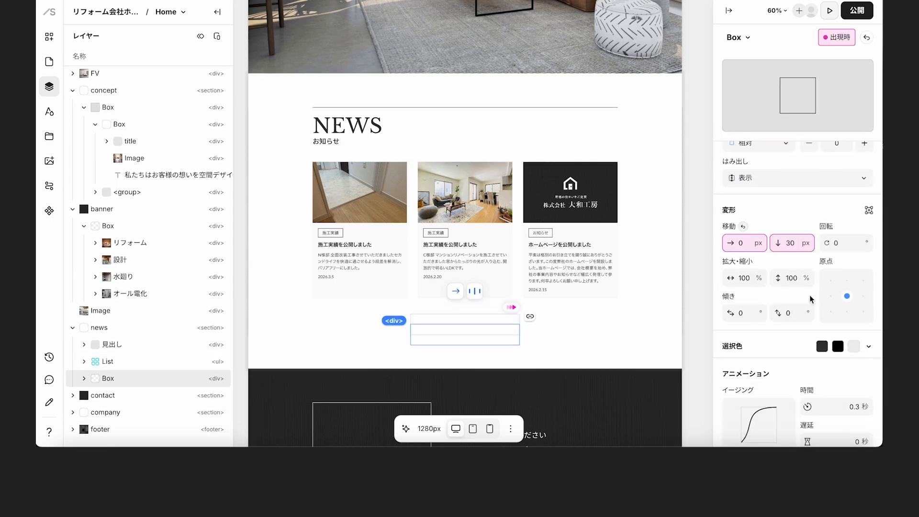
Step: Set the VIEW MORE Box's on-appear animation to ease-in-out easing with a duration of 1 second
{"action": "scroll", "coordinate": [800, 259], "scroll_direction": "down", "scroll_amount": 5}
{"action": "left_click", "coordinate": [762, 303]}
{"action": "left_click", "coordinate": [670, 243]}
{"action": "left_click", "coordinate": [859, 285]}
{"action": "type", "text": "1"}
Step: Add a 出現時 (on-appear) style to the contact section's 見出し and set its vertical move to 30 px downward
{"action": "scroll", "coordinate": [600, 292], "scroll_direction": "down", "scroll_amount": 5}
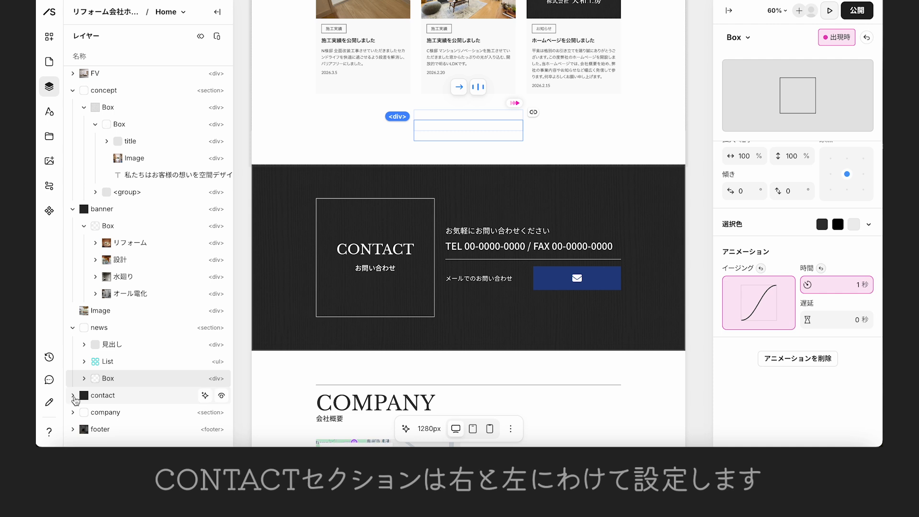
{"action": "left_click", "coordinate": [73, 397]}
{"action": "left_click", "coordinate": [111, 413]}
{"action": "left_click", "coordinate": [84, 412]}
{"action": "scroll", "coordinate": [115, 397], "scroll_direction": "down", "scroll_amount": 2}
{"action": "left_click", "coordinate": [126, 380]}
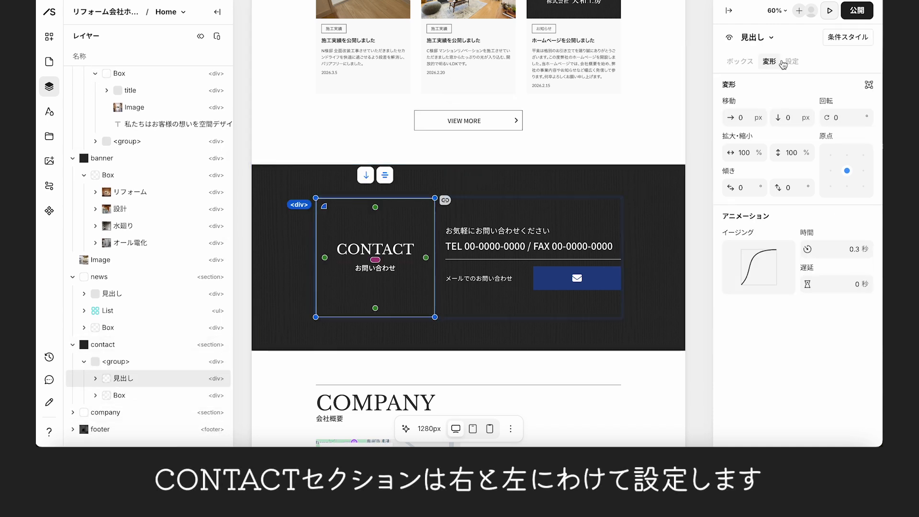
{"action": "left_click", "coordinate": [815, 110]}
{"action": "scroll", "coordinate": [794, 345], "scroll_direction": "down", "scroll_amount": 3}
{"action": "left_click", "coordinate": [792, 242]}
{"action": "type", "text": "30"}
{"action": "key", "text": "Return"}
Step: Set the contact heading's on-appear animation to ease-in-out easing with a duration of 1 second
{"action": "scroll", "coordinate": [769, 308], "scroll_direction": "down", "scroll_amount": 3}
{"action": "left_click", "coordinate": [769, 308]}
{"action": "left_click", "coordinate": [666, 230]}
{"action": "left_click", "coordinate": [869, 285]}
{"action": "type", "text": "1"}
Step: Add a 出現時 (on-appear) style to the contact section's Box holding the phone and mail details
{"action": "left_click", "coordinate": [158, 396]}
{"action": "left_click", "coordinate": [843, 40]}
{"action": "left_click", "coordinate": [816, 112]}
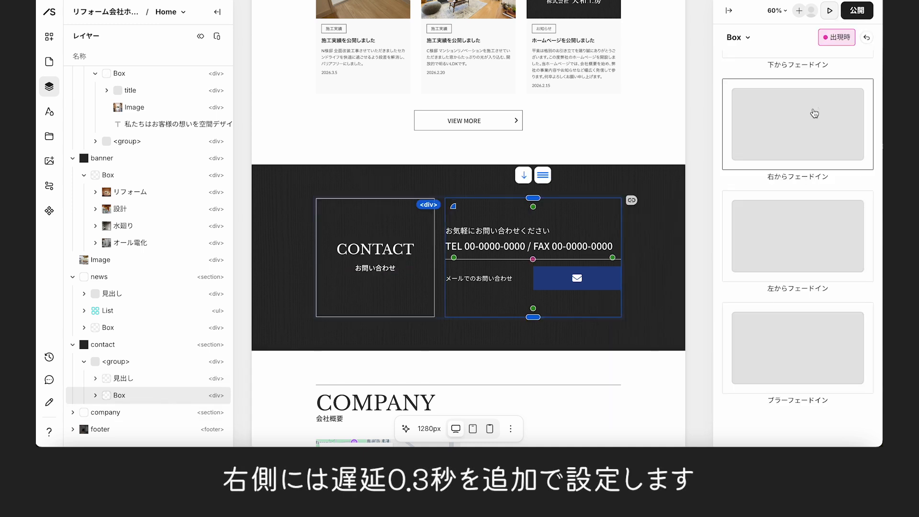
{"action": "scroll", "coordinate": [815, 113], "scroll_direction": "up", "scroll_amount": 3}
{"action": "left_click", "coordinate": [811, 69]}
{"action": "scroll", "coordinate": [806, 267], "scroll_direction": "down", "scroll_amount": 3}
{"action": "scroll", "coordinate": [806, 267], "scroll_direction": "up", "scroll_amount": 3}
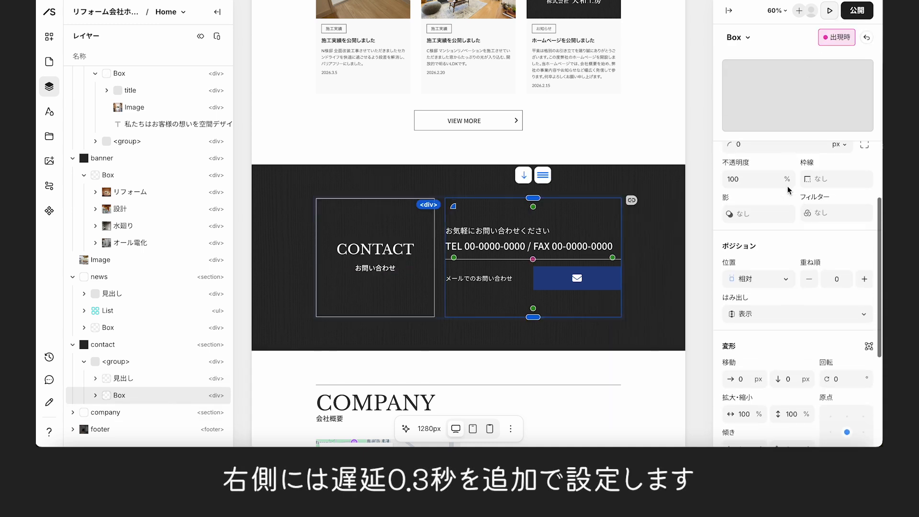
Step: Set the contact Box's on-appear animation to ease-in-out easing with a 1-second duration and a 0.3-second delay
{"action": "scroll", "coordinate": [806, 267], "scroll_direction": "down", "scroll_amount": 5}
{"action": "left_click", "coordinate": [759, 308]}
{"action": "left_click", "coordinate": [666, 230]}
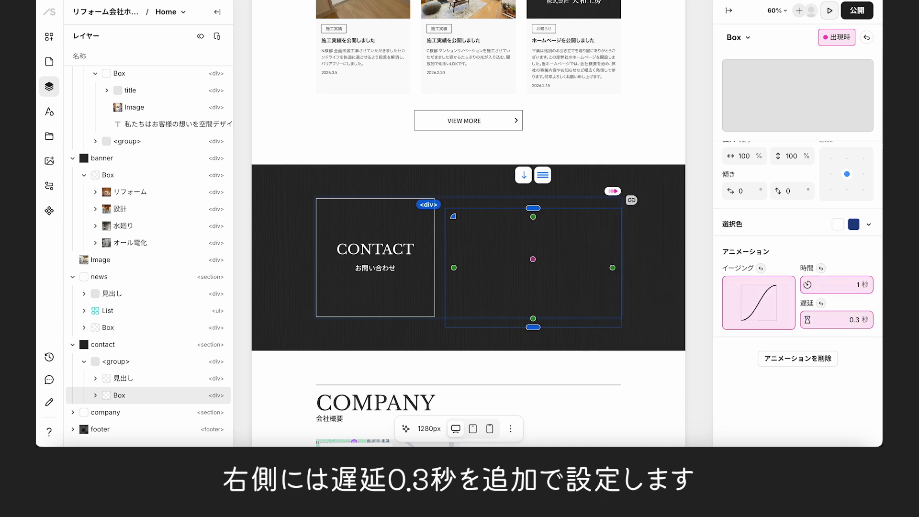
Step: Add a 出現時 (on-appear) style to the company section's 見出し
{"action": "left_click", "coordinate": [143, 413]}
{"action": "scroll", "coordinate": [647, 384], "scroll_direction": "down", "scroll_amount": 6}
{"action": "left_click", "coordinate": [73, 412]}
{"action": "left_click", "coordinate": [112, 429]}
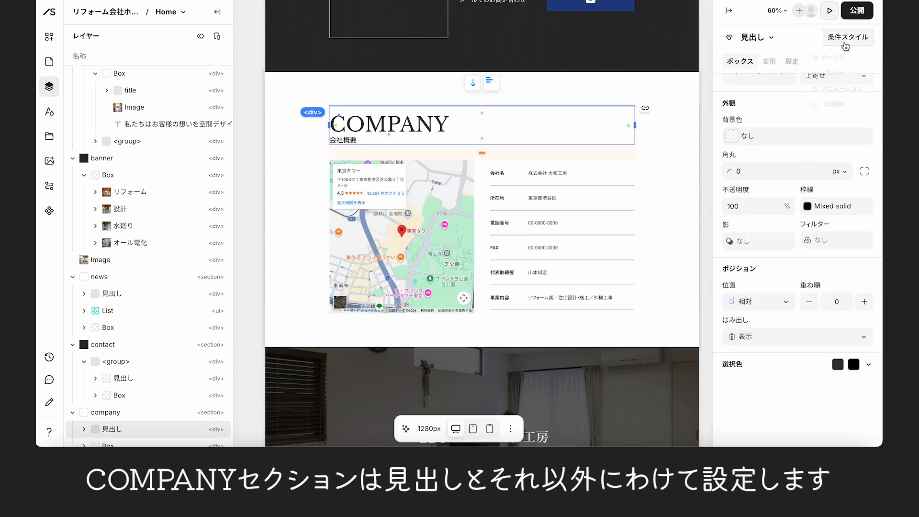
{"action": "left_click", "coordinate": [830, 105]}
{"action": "left_click", "coordinate": [809, 68]}
Step: Set the company heading's on-appear animation to ease-in-out easing with the same duration as the other headings
{"action": "scroll", "coordinate": [799, 193], "scroll_direction": "down", "scroll_amount": 3}
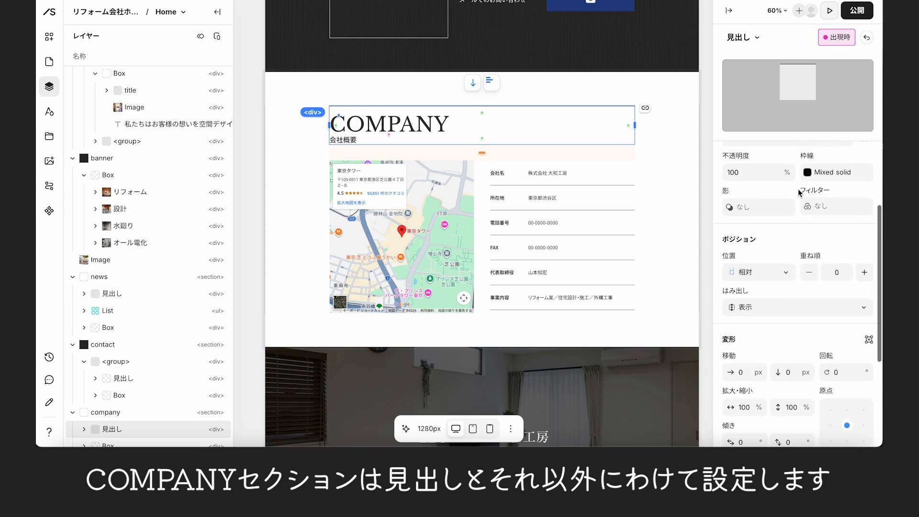
{"action": "scroll", "coordinate": [798, 239], "scroll_direction": "down", "scroll_amount": 5}
{"action": "left_click", "coordinate": [759, 320]}
{"action": "left_click", "coordinate": [659, 250]}
{"action": "left_click", "coordinate": [860, 307]}
Step: Add a 出現時 (on-appear) style to the company section's Box with the map and table, and set its opacity to 0%
{"action": "scroll", "coordinate": [118, 411], "scroll_direction": "down", "scroll_amount": 1}
{"action": "left_click", "coordinate": [122, 413]}
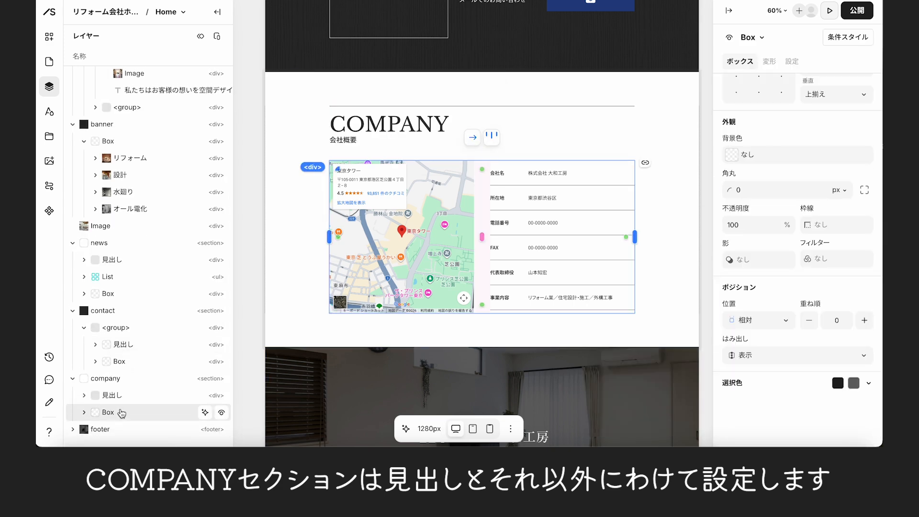
{"action": "left_click", "coordinate": [834, 109]}
{"action": "scroll", "coordinate": [814, 117], "scroll_direction": "down", "scroll_amount": 5}
{"action": "left_click", "coordinate": [814, 101]}
{"action": "scroll", "coordinate": [805, 139], "scroll_direction": "down", "scroll_amount": 6}
{"action": "left_click", "coordinate": [753, 248]}
{"action": "type", "text": "0"}
{"action": "key", "text": "Return"}
Step: Match the easing and duration of the company Box's on-appear animation to those of the company heading
{"action": "scroll", "coordinate": [795, 287], "scroll_direction": "down", "scroll_amount": 8}
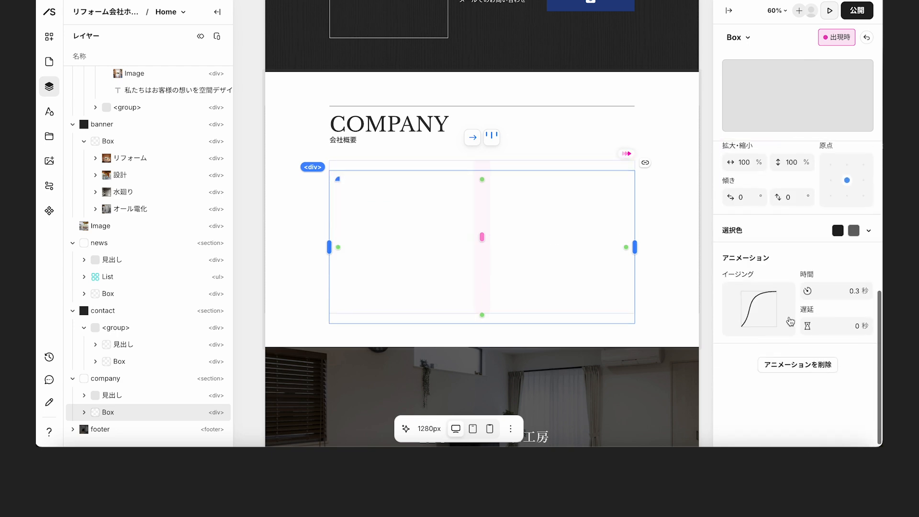
{"action": "left_click", "coordinate": [790, 320]}
{"action": "left_click", "coordinate": [859, 292]}
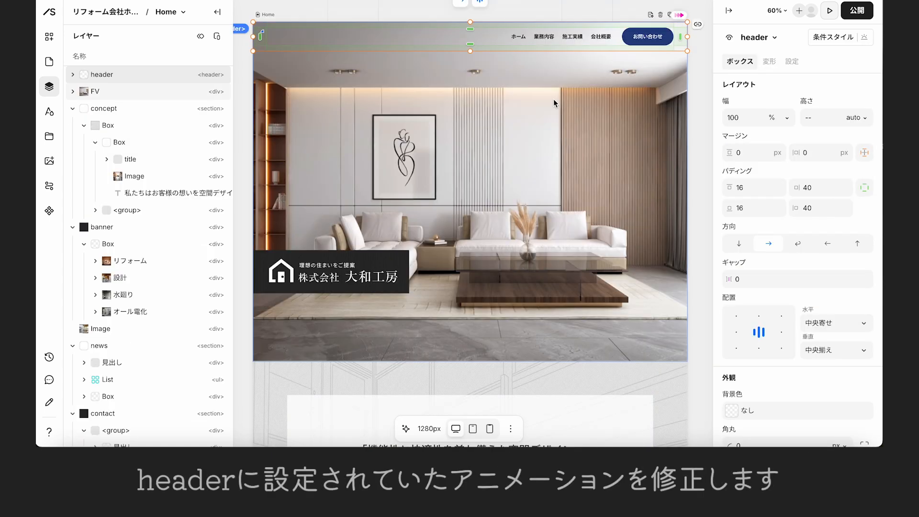
Step: Change the header's existing 出現時 (on-appear) animation to ease-in-out easing with a duration of 1 second
{"action": "left_click", "coordinate": [146, 77]}
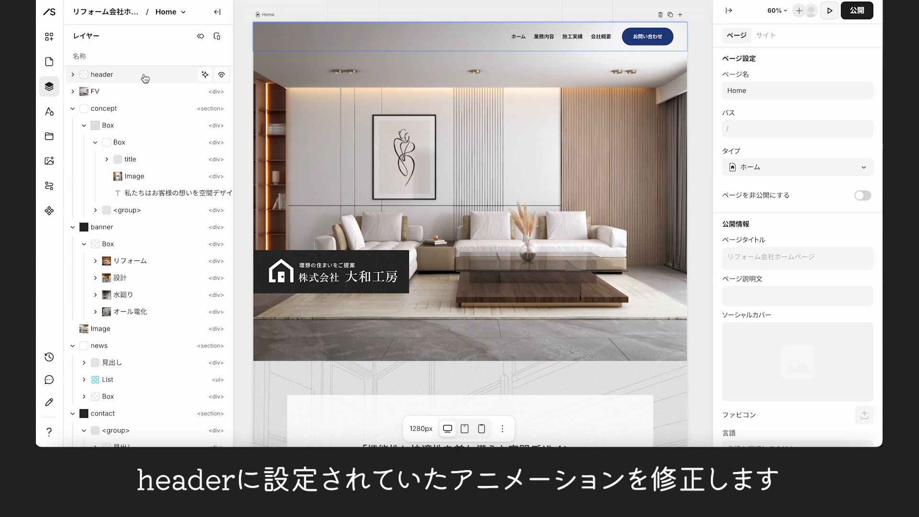
{"action": "left_click", "coordinate": [141, 76]}
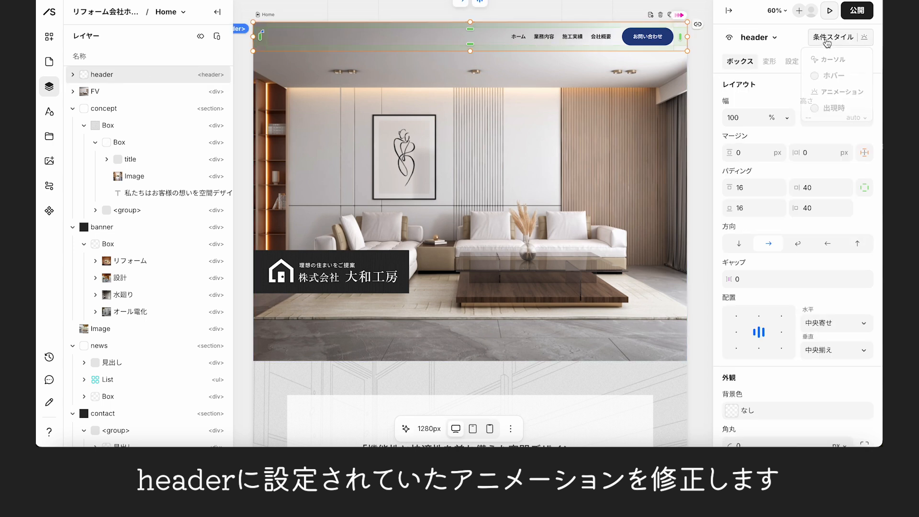
{"action": "left_click", "coordinate": [817, 114]}
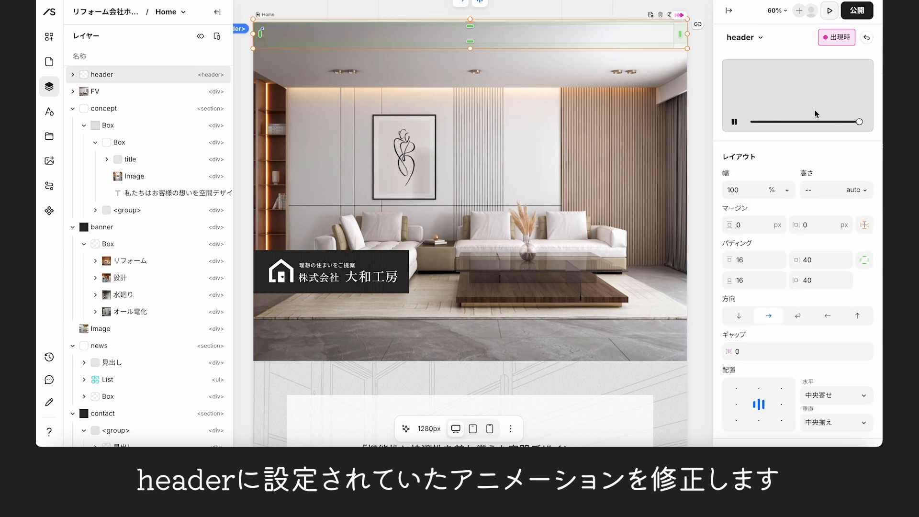
{"action": "scroll", "coordinate": [821, 174], "scroll_direction": "down", "scroll_amount": 10}
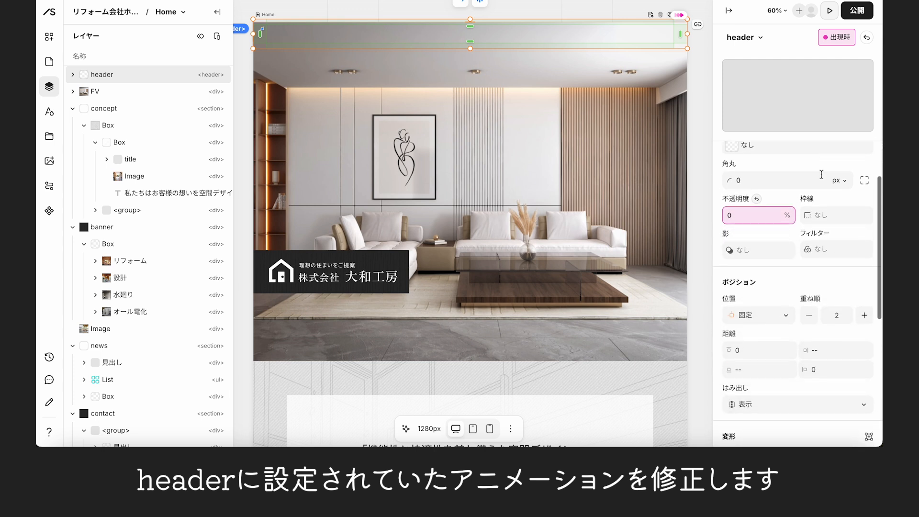
{"action": "scroll", "coordinate": [821, 177], "scroll_direction": "down", "scroll_amount": 2}
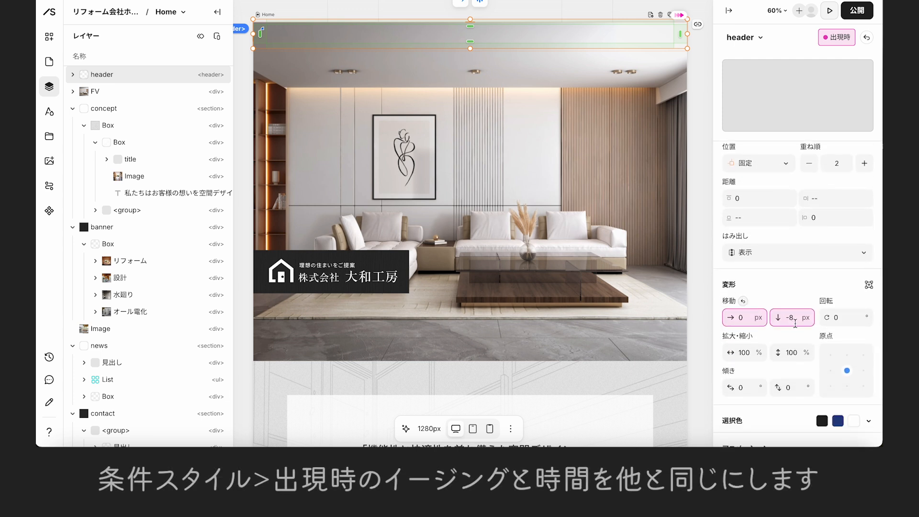
{"action": "scroll", "coordinate": [795, 322], "scroll_direction": "down", "scroll_amount": 8}
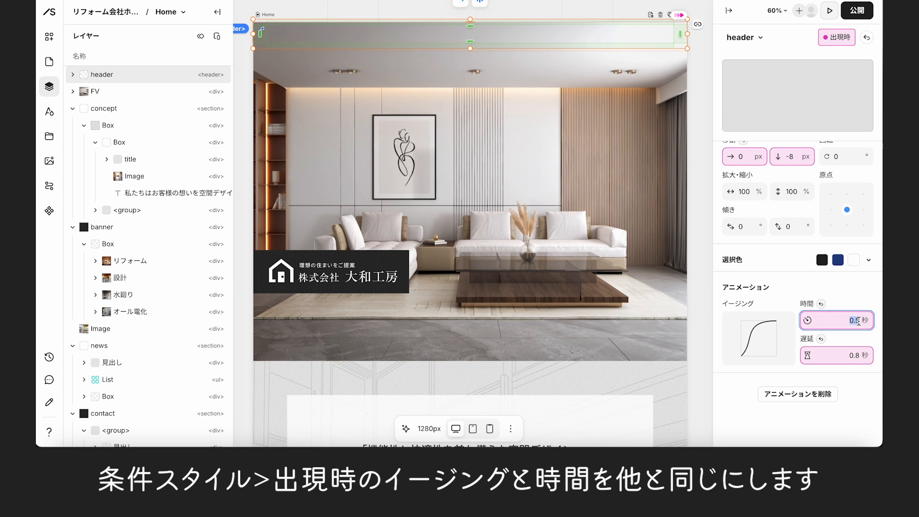
{"action": "left_click", "coordinate": [766, 346]}
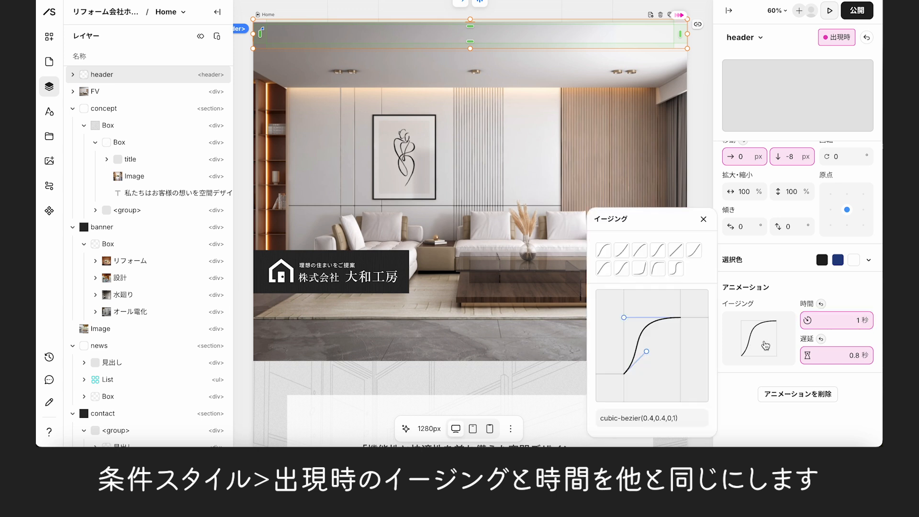
{"action": "left_click", "coordinate": [659, 250]}
{"action": "left_click", "coordinate": [703, 222]}
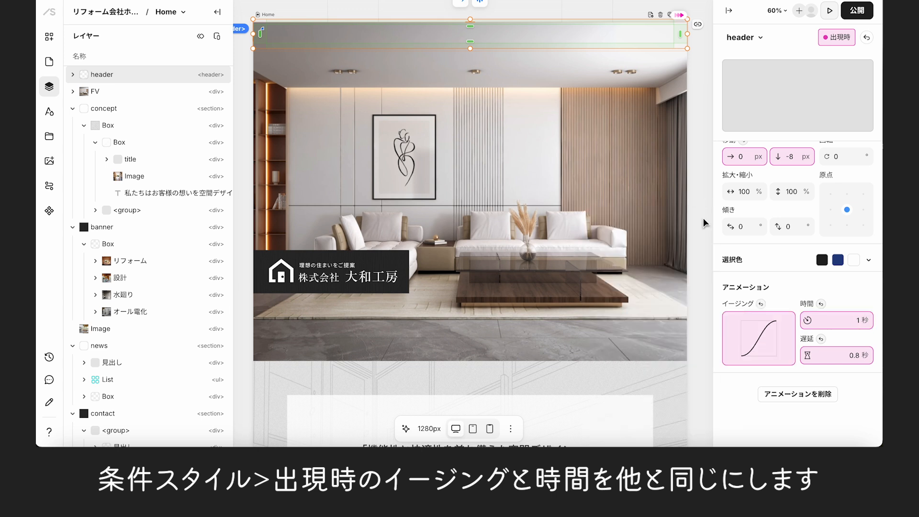
{"action": "left_click", "coordinate": [703, 218]}
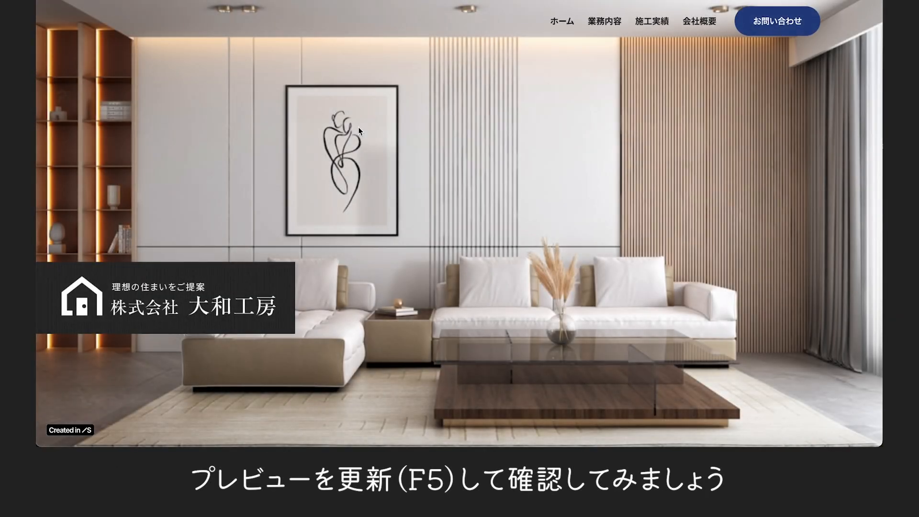
Step: Review the homepage preview from the main visual down to the company section to check the on-appear animations
{"action": "scroll", "coordinate": [358, 128], "scroll_direction": "down", "scroll_amount": 4}
{"action": "scroll", "coordinate": [359, 127], "scroll_direction": "down", "scroll_amount": 12}
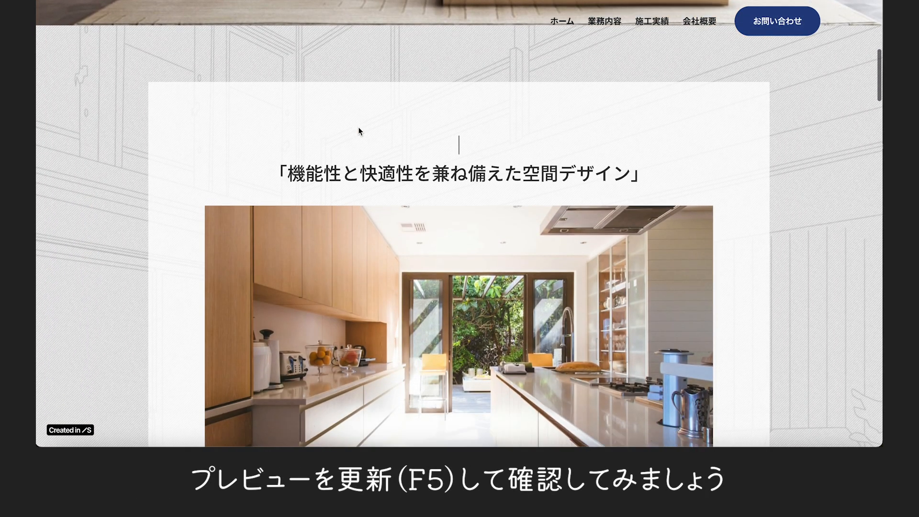
{"action": "scroll", "coordinate": [358, 128], "scroll_direction": "down", "scroll_amount": 8}
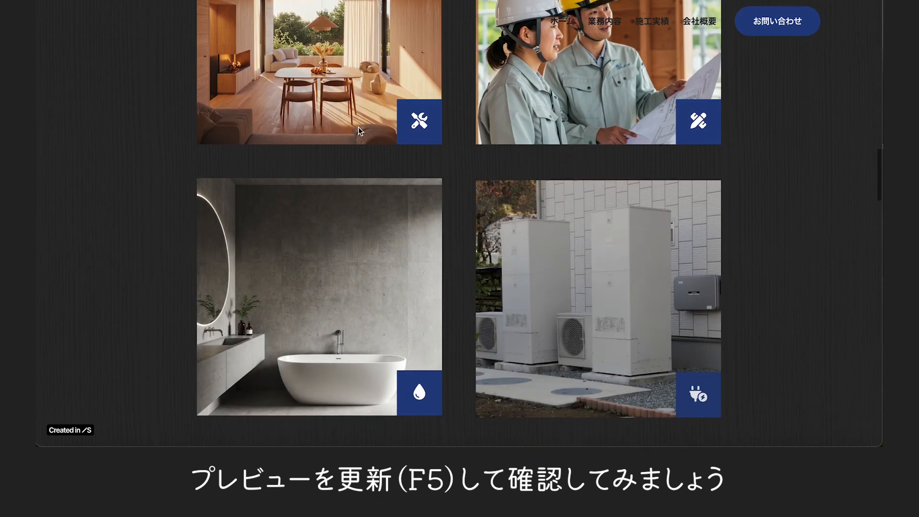
{"action": "scroll", "coordinate": [359, 128], "scroll_direction": "down", "scroll_amount": 10}
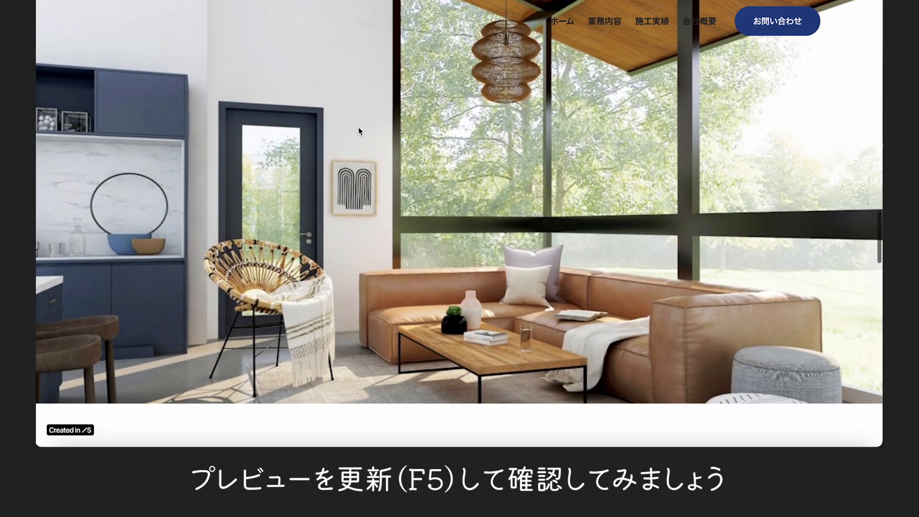
{"action": "scroll", "coordinate": [358, 127], "scroll_direction": "down", "scroll_amount": 10}
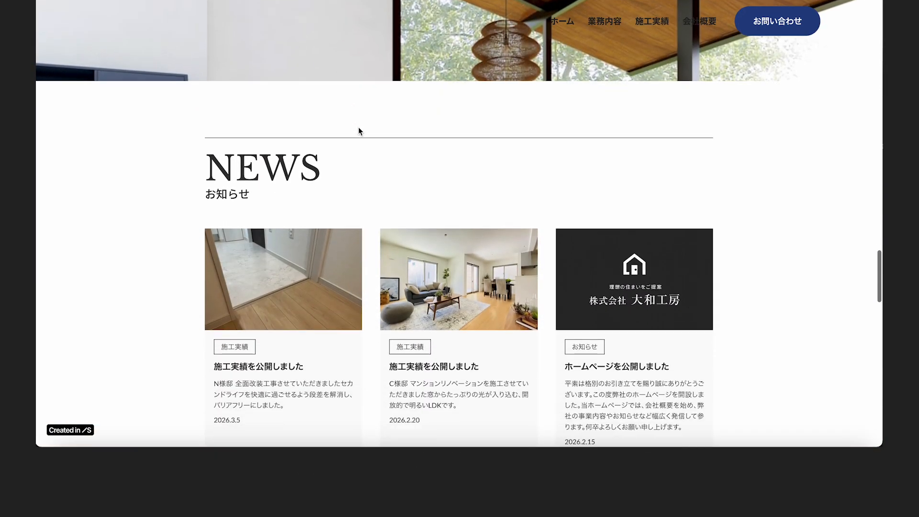
{"action": "scroll", "coordinate": [358, 128], "scroll_direction": "down", "scroll_amount": 7}
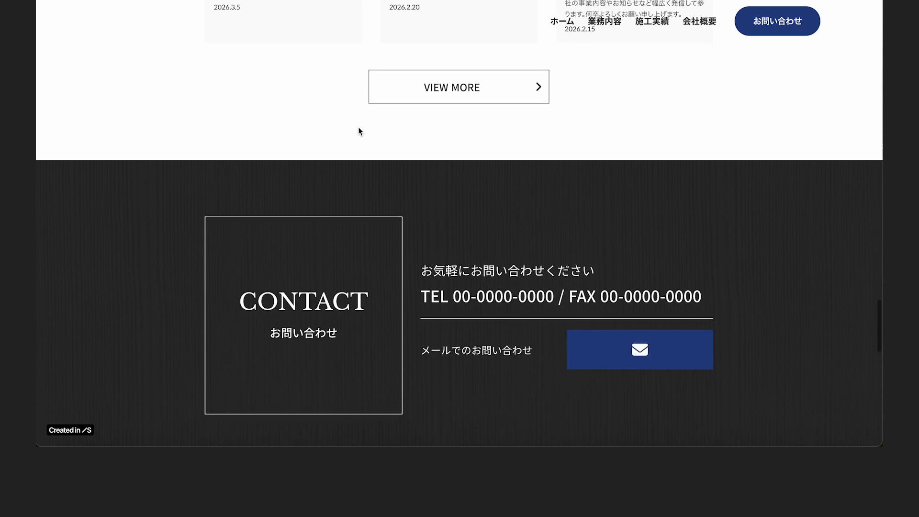
{"action": "scroll", "coordinate": [360, 131], "scroll_direction": "down", "scroll_amount": 10}
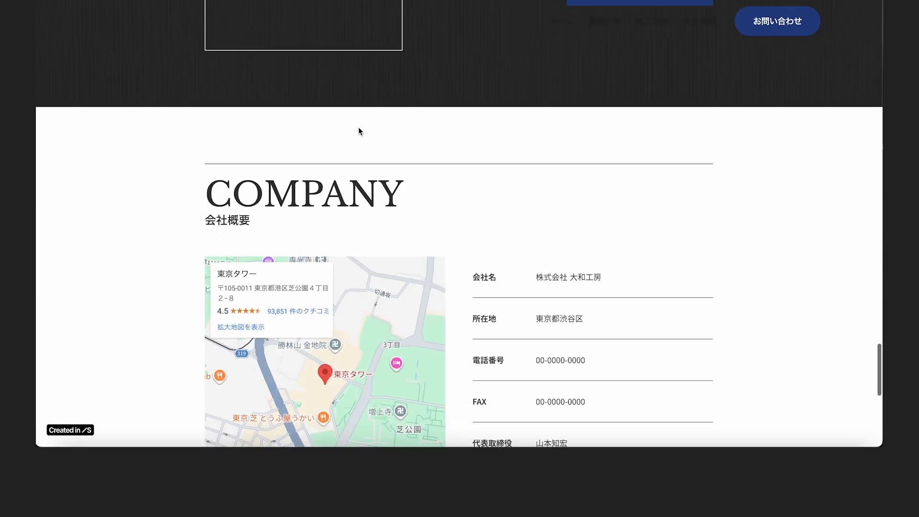
{"action": "scroll", "coordinate": [360, 130], "scroll_direction": "down", "scroll_amount": 2}
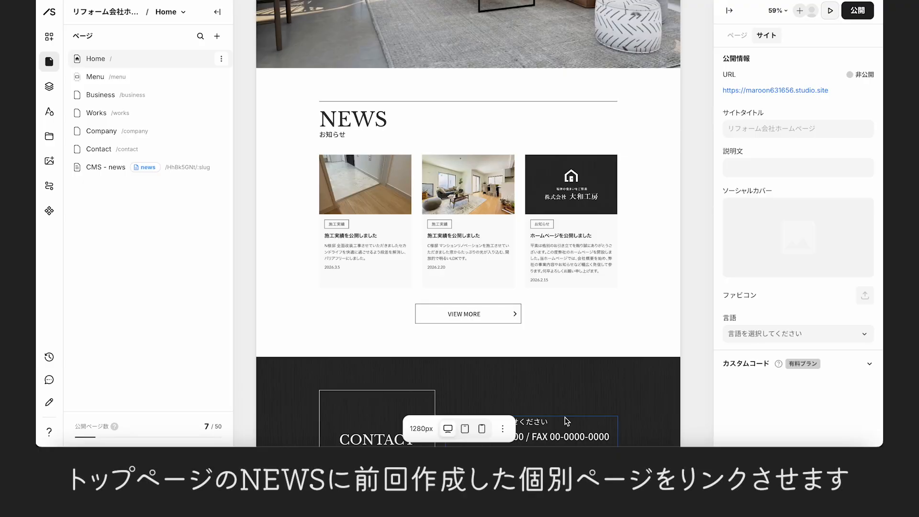
Step: Link the Image of the first card in the homepage's news List to the CMS - news page
{"action": "left_click", "coordinate": [47, 89]}
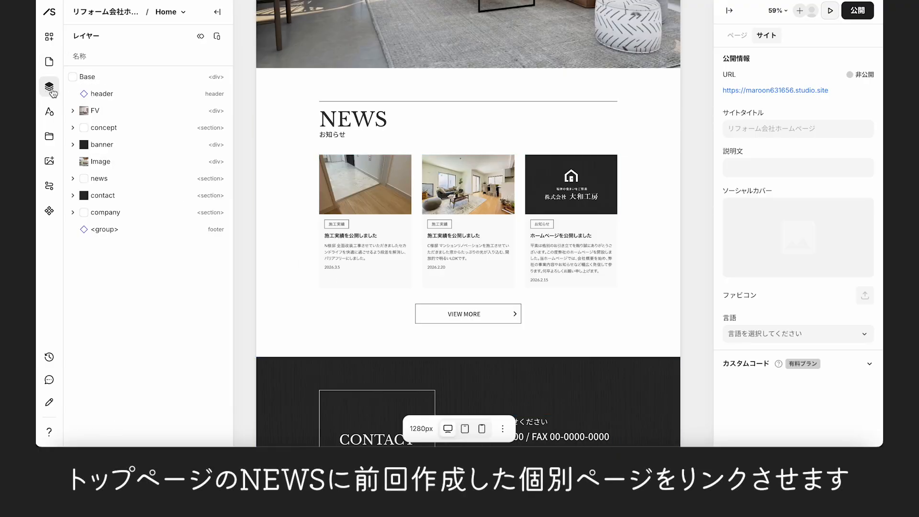
{"action": "left_click", "coordinate": [334, 196]}
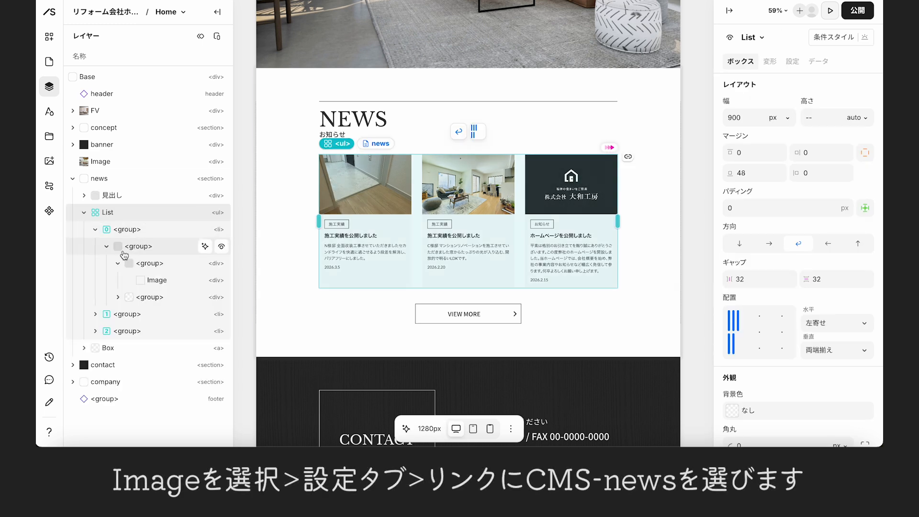
{"action": "left_click", "coordinate": [152, 281]}
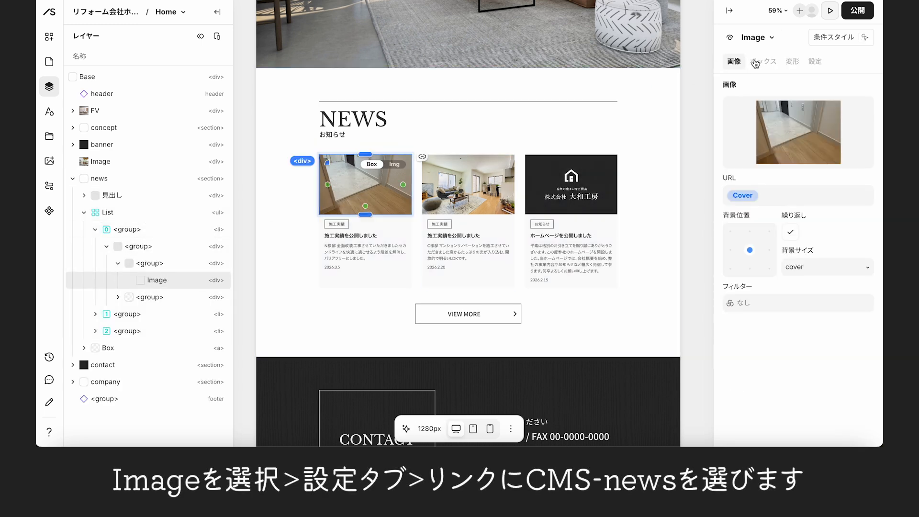
{"action": "left_click", "coordinate": [820, 63]}
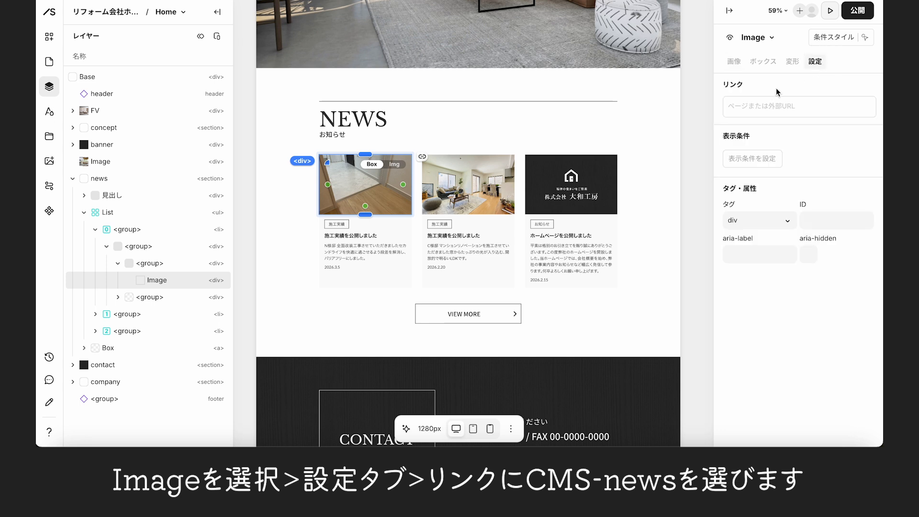
{"action": "left_click", "coordinate": [751, 107]}
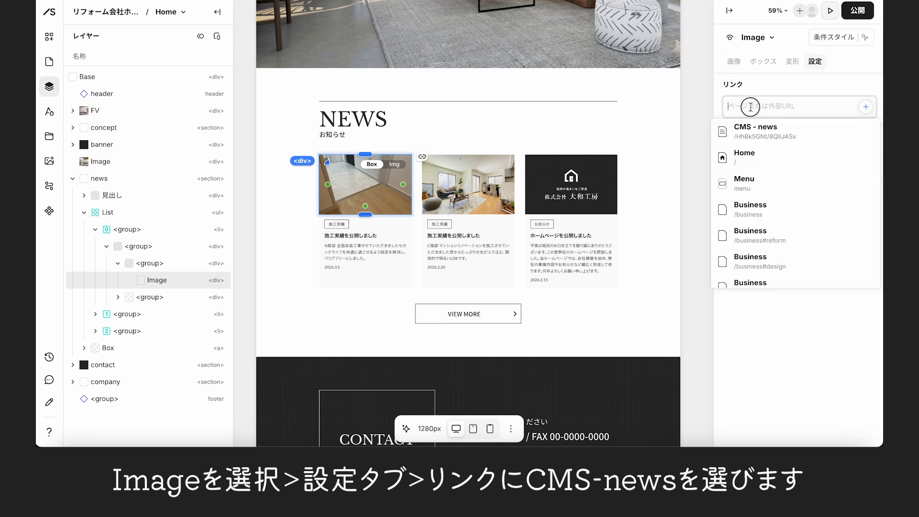
{"action": "left_click", "coordinate": [759, 137]}
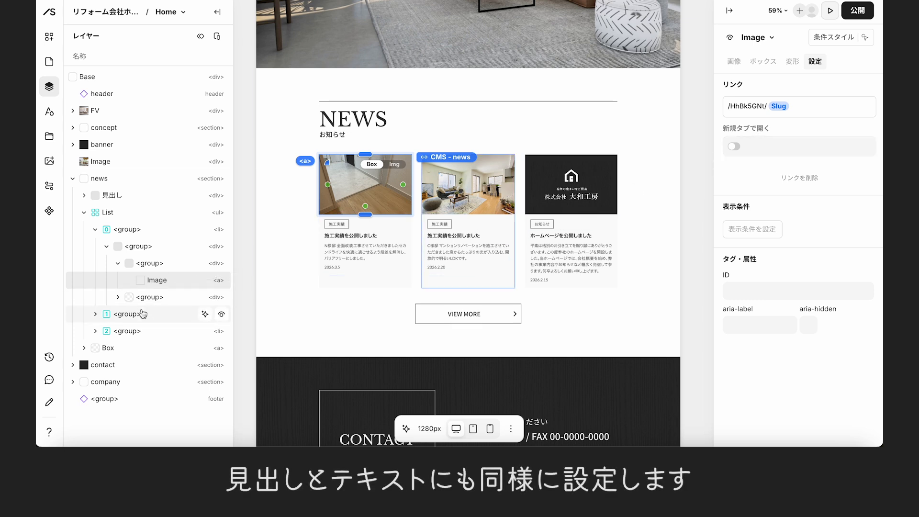
Step: Link the title and description texts of the first news card to the CMS - news page
{"action": "left_click", "coordinate": [118, 297]}
{"action": "left_click", "coordinate": [163, 335]}
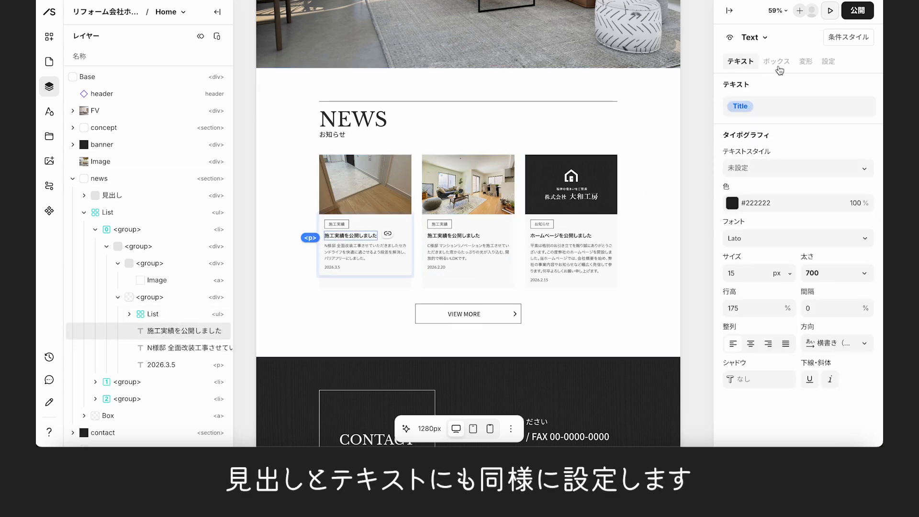
{"action": "left_click", "coordinate": [768, 105]}
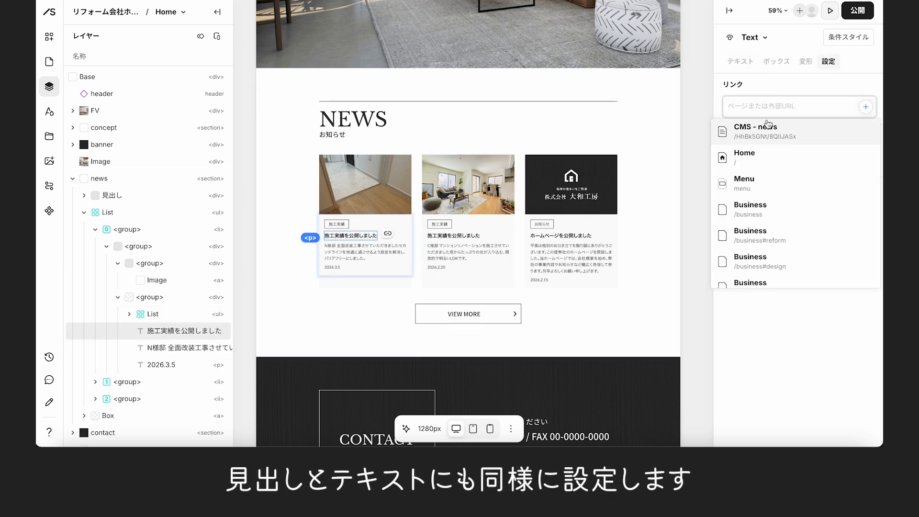
{"action": "left_click", "coordinate": [771, 127]}
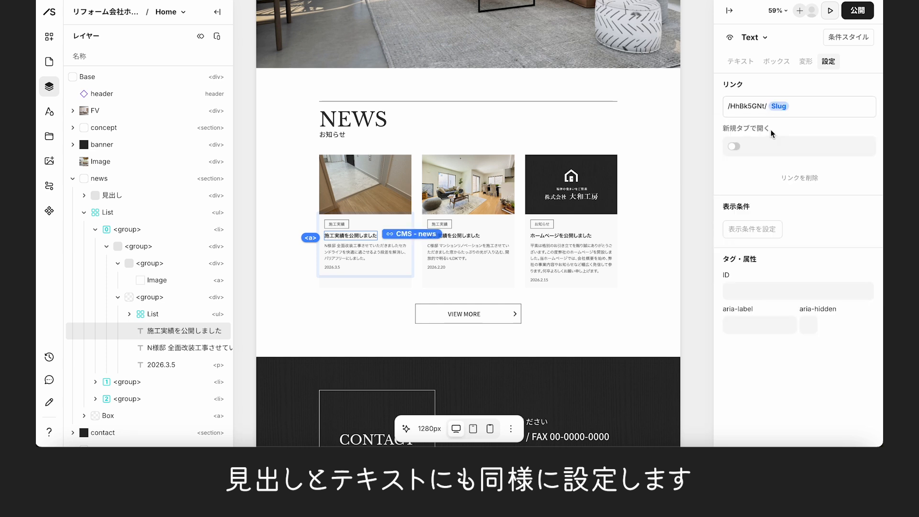
{"action": "left_click", "coordinate": [176, 352]}
{"action": "left_click", "coordinate": [768, 105]}
{"action": "left_click", "coordinate": [771, 127]}
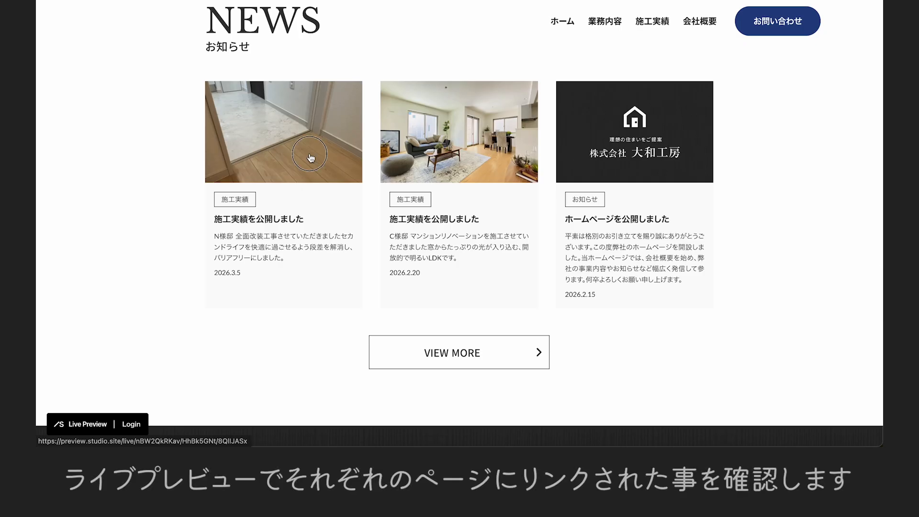
Step: Check in the live preview that each of the three news cards opens its own article page
{"action": "left_click", "coordinate": [310, 157]}
{"action": "scroll", "coordinate": [311, 157], "scroll_direction": "down", "scroll_amount": 10}
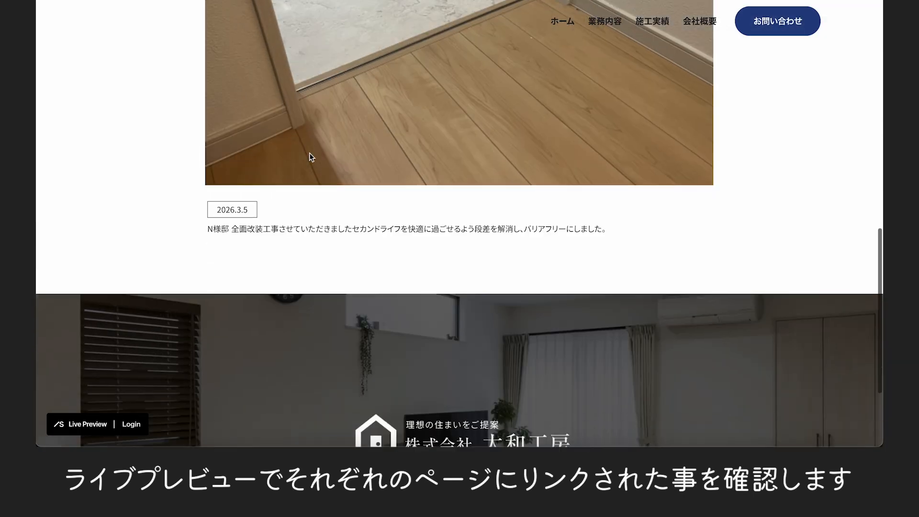
{"action": "key", "text": "alt+Left"}
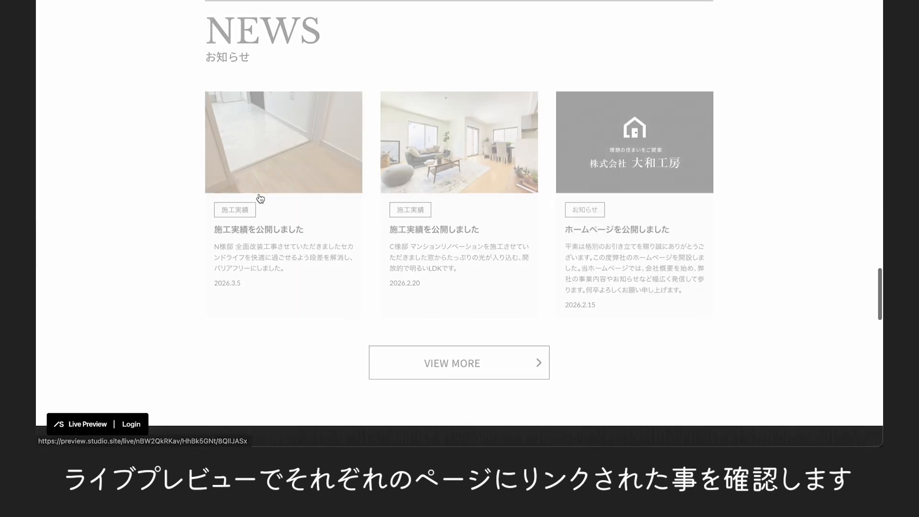
{"action": "left_click", "coordinate": [431, 153]}
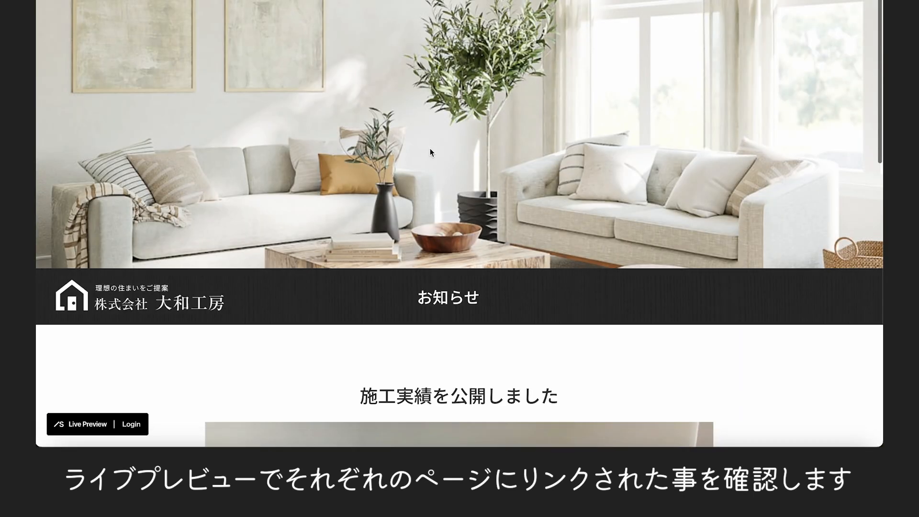
{"action": "scroll", "coordinate": [430, 150], "scroll_direction": "down", "scroll_amount": 10}
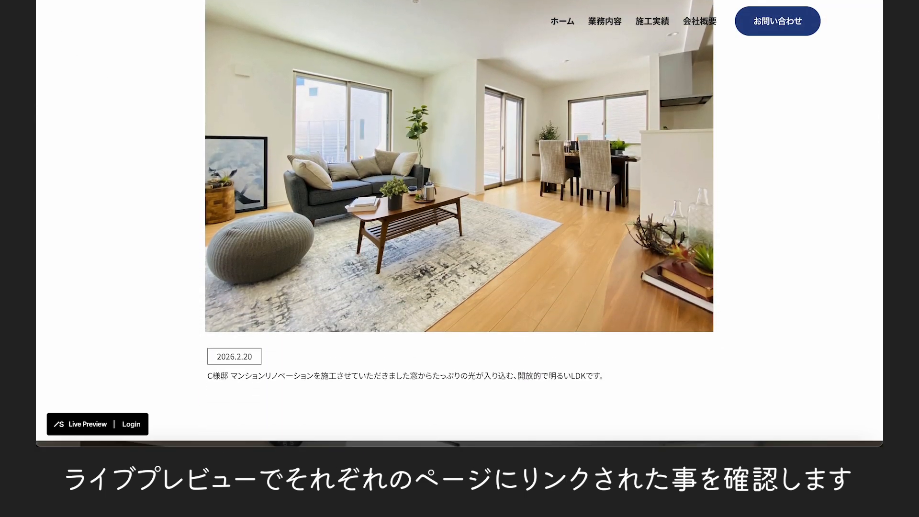
{"action": "key", "text": "alt+Left"}
{"action": "left_click", "coordinate": [597, 221]}
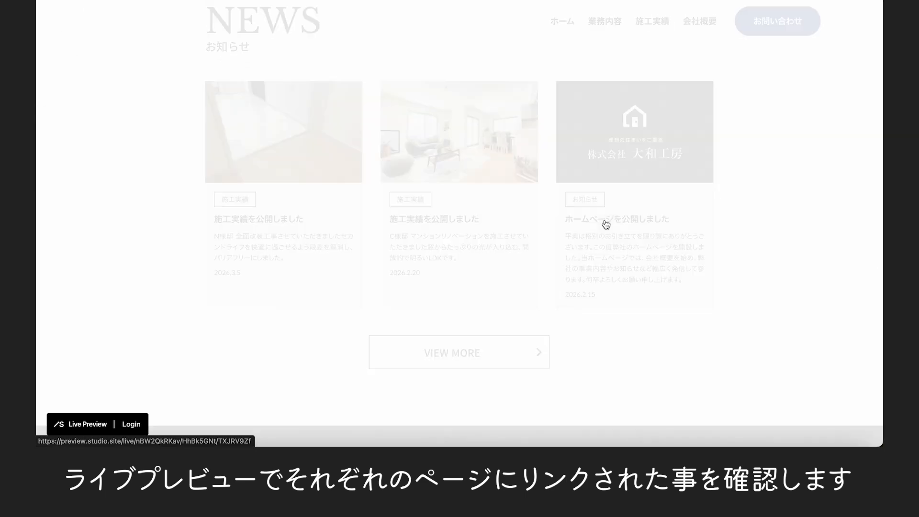
{"action": "scroll", "coordinate": [493, 257], "scroll_direction": "down", "scroll_amount": 10}
{"action": "scroll", "coordinate": [493, 257], "scroll_direction": "up", "scroll_amount": 4}
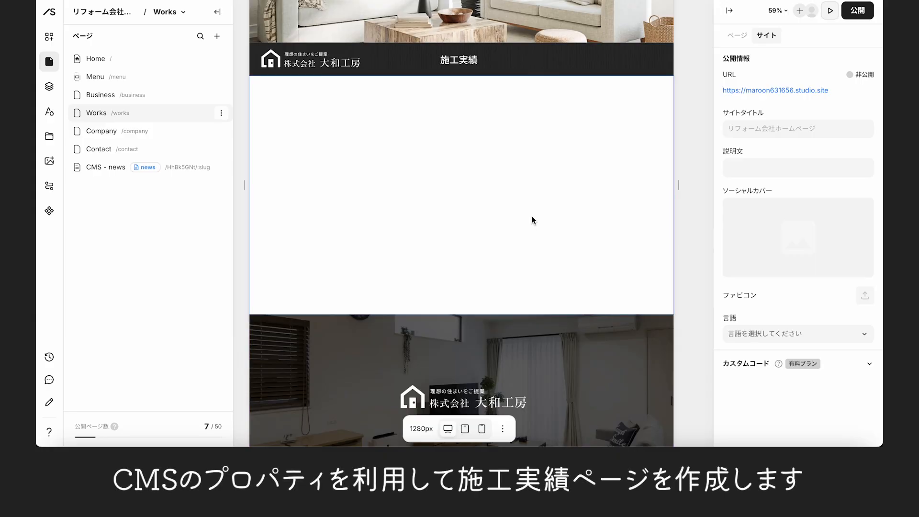
Step: Copy the Home page's news section and paste it after the empty Section on the Works page
{"action": "left_click", "coordinate": [138, 67]}
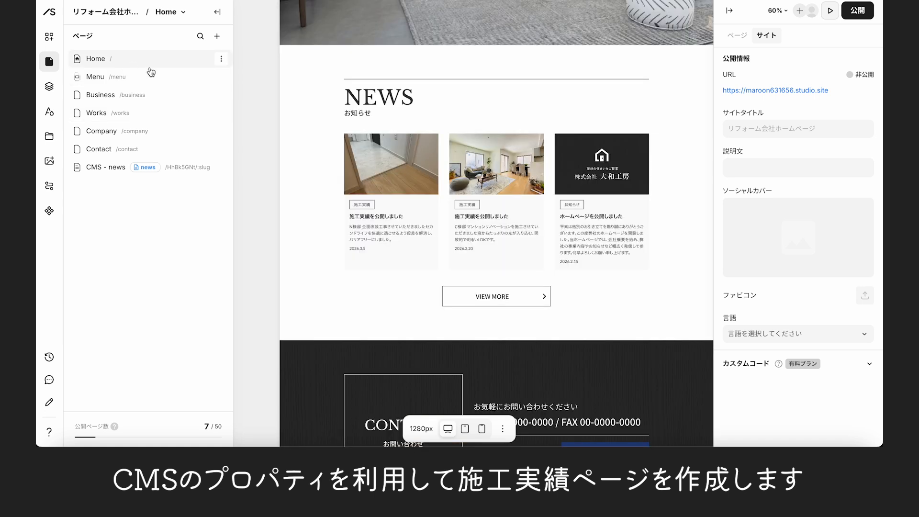
{"action": "left_click", "coordinate": [311, 106]}
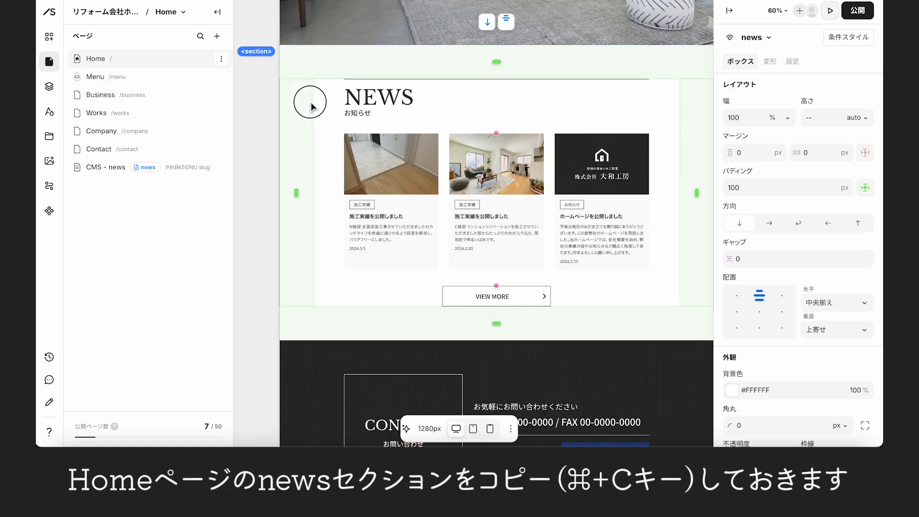
{"action": "left_click", "coordinate": [49, 86]}
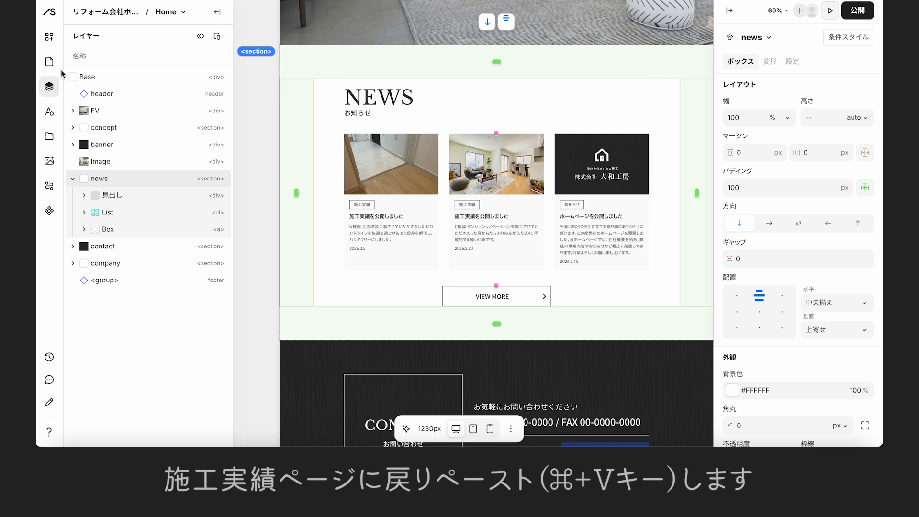
{"action": "left_click", "coordinate": [50, 62]}
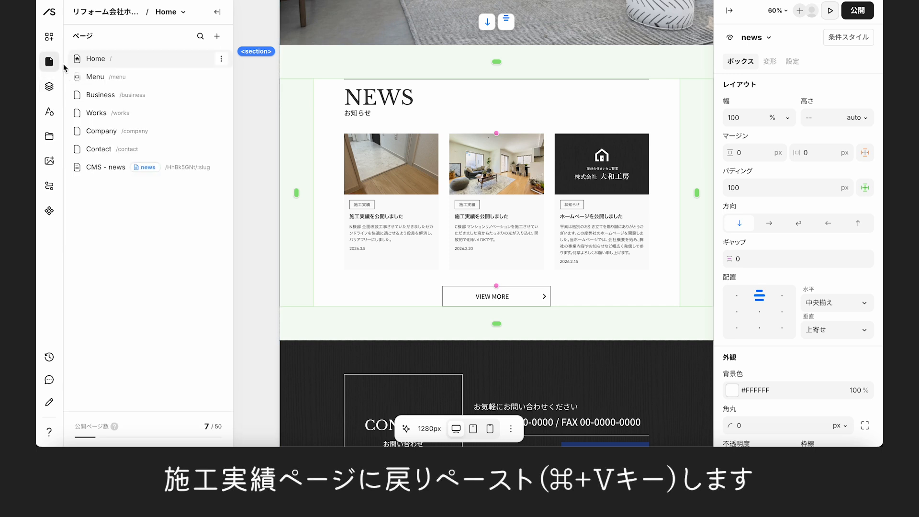
{"action": "left_click", "coordinate": [107, 115]}
{"action": "left_click", "coordinate": [292, 140]}
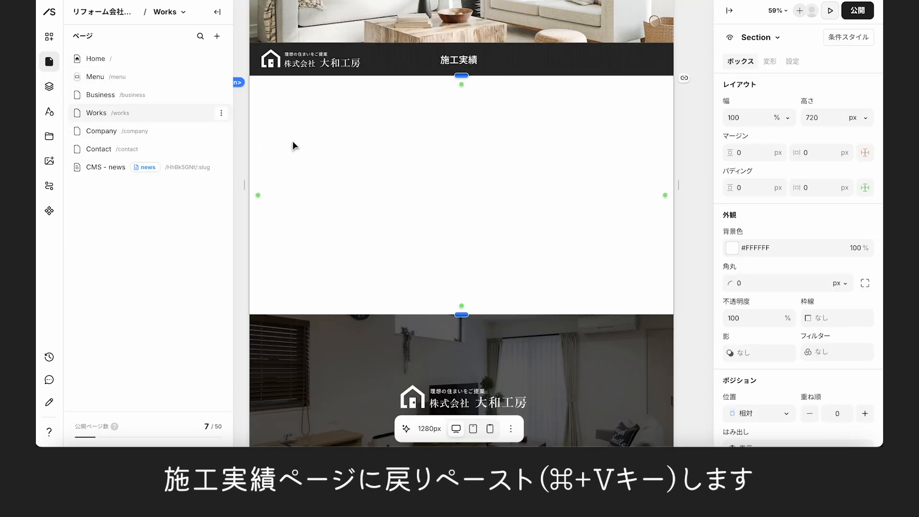
{"action": "key", "text": "super+v"}
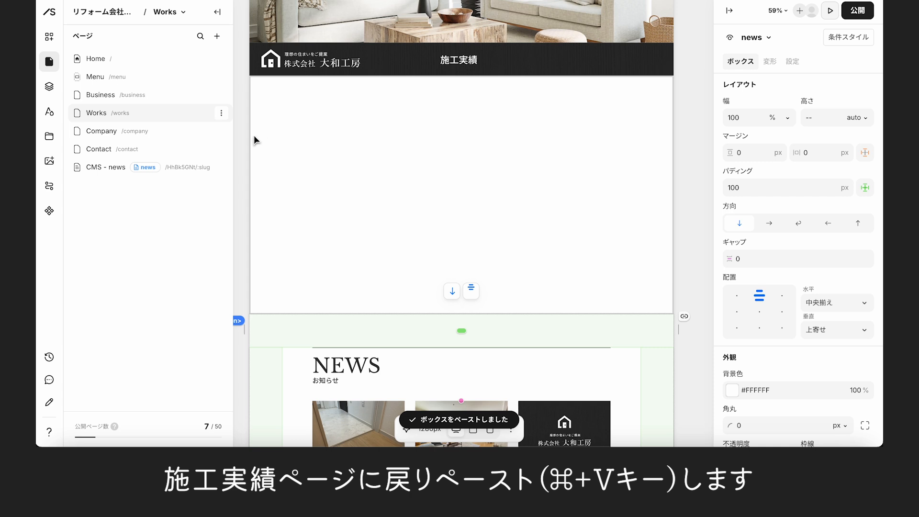
Step: Delete the original empty Section from the Works page
{"action": "left_click", "coordinate": [50, 88]}
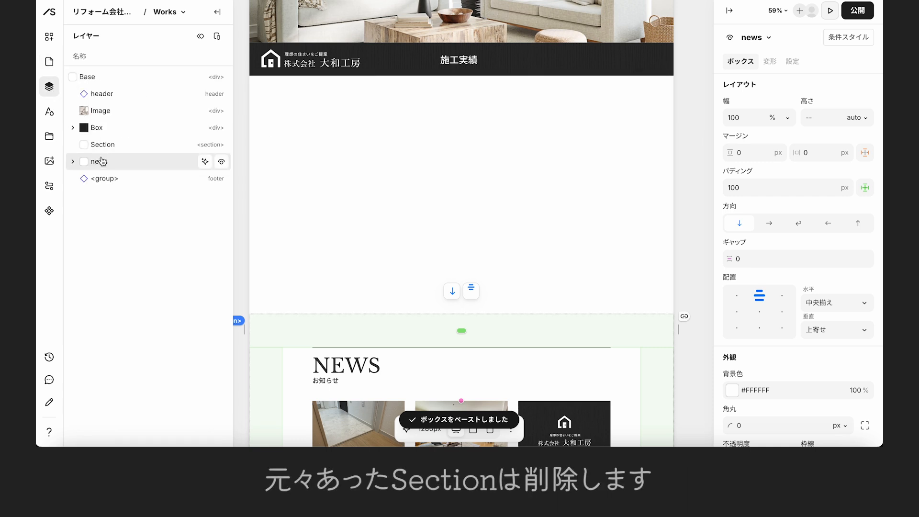
{"action": "left_click", "coordinate": [111, 144]}
{"action": "key", "text": "Delete"}
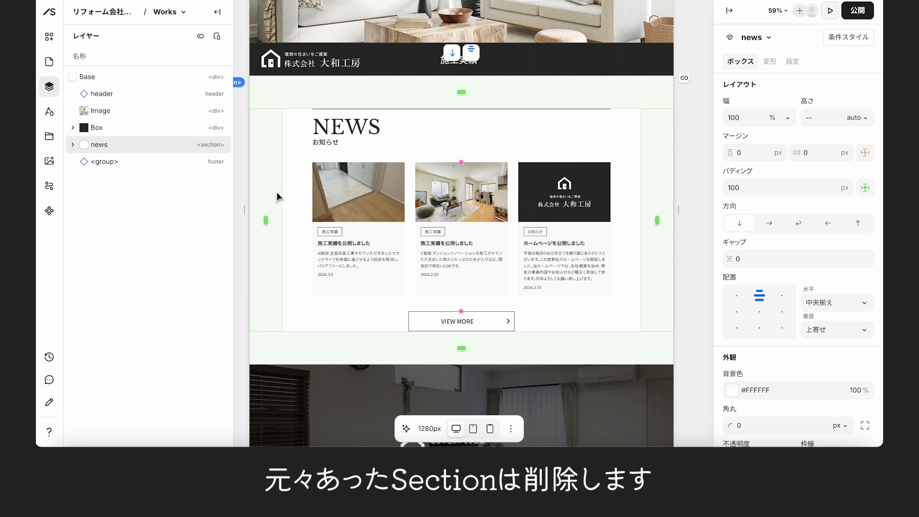
Step: Delete the 見出し heading and the VIEW MORE link Box from the Works page's news section
{"action": "left_click", "coordinate": [73, 145]}
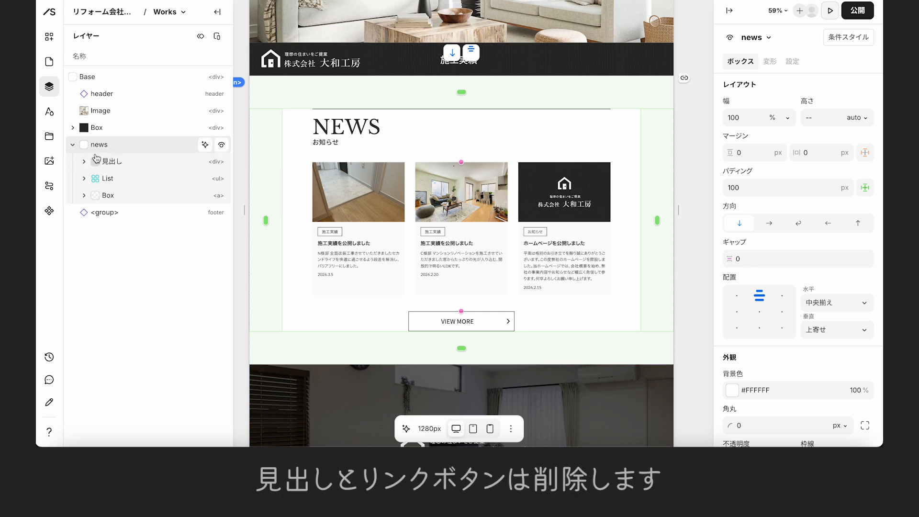
{"action": "left_click", "coordinate": [115, 163]}
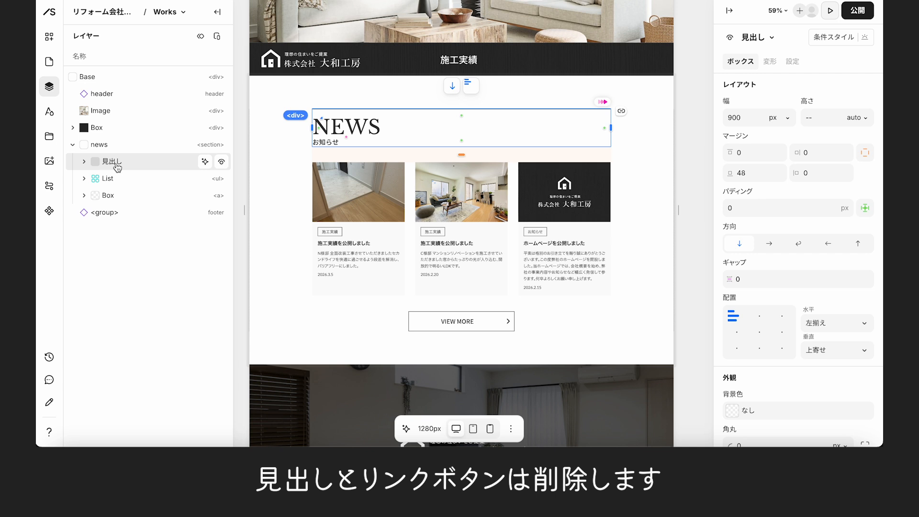
{"action": "key", "text": "Delete"}
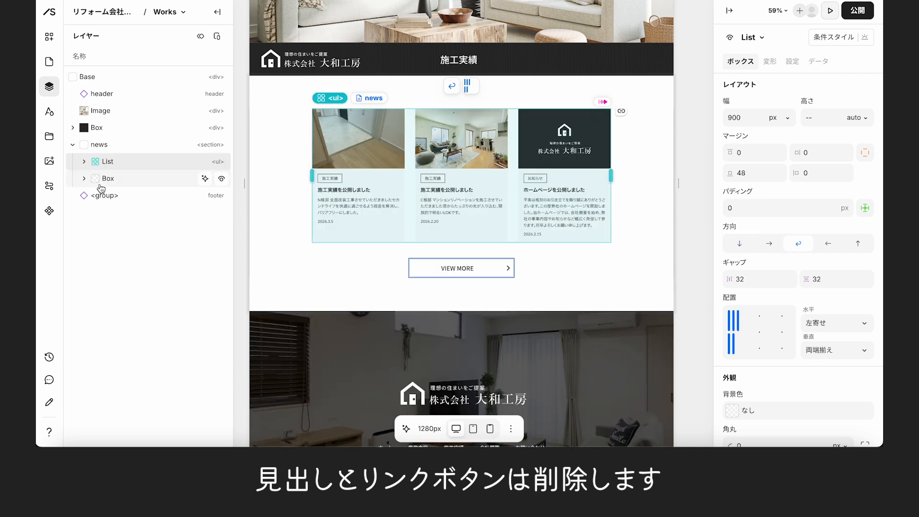
{"action": "left_click", "coordinate": [106, 179]}
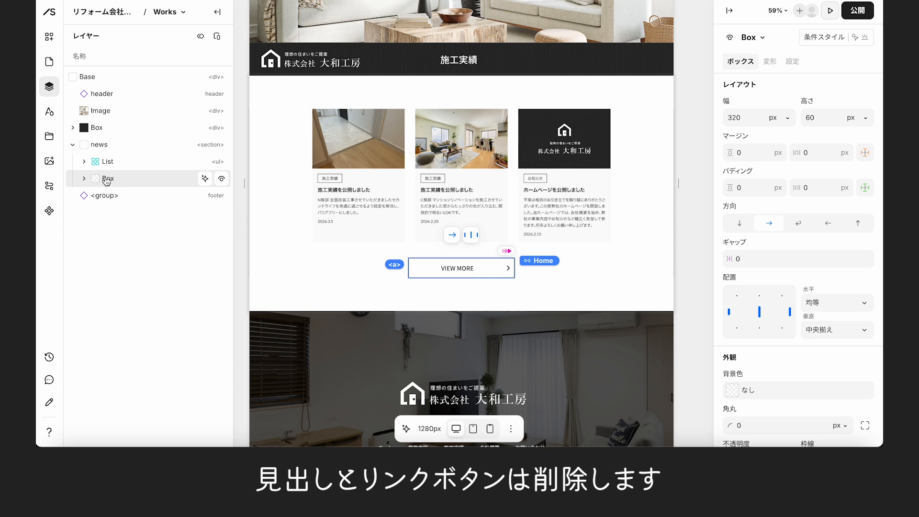
{"action": "key", "text": "Delete"}
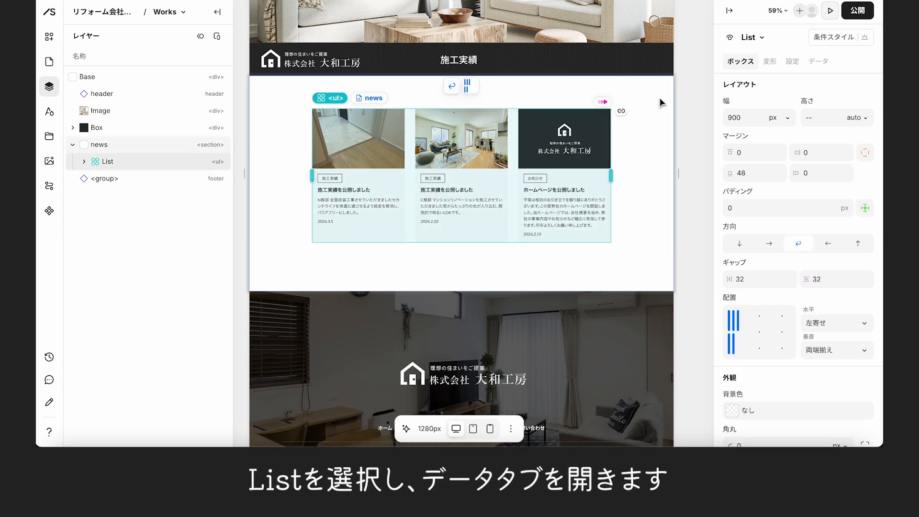
Step: Add a マルチセレクト (multi-select) filter with the condition 施工実績 to the Works page's news List
{"action": "left_click", "coordinate": [815, 64]}
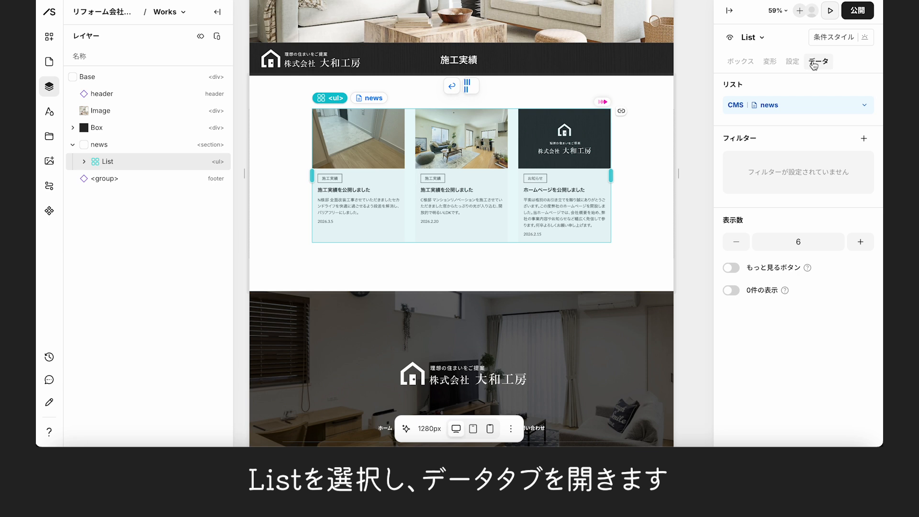
{"action": "left_click", "coordinate": [864, 141]}
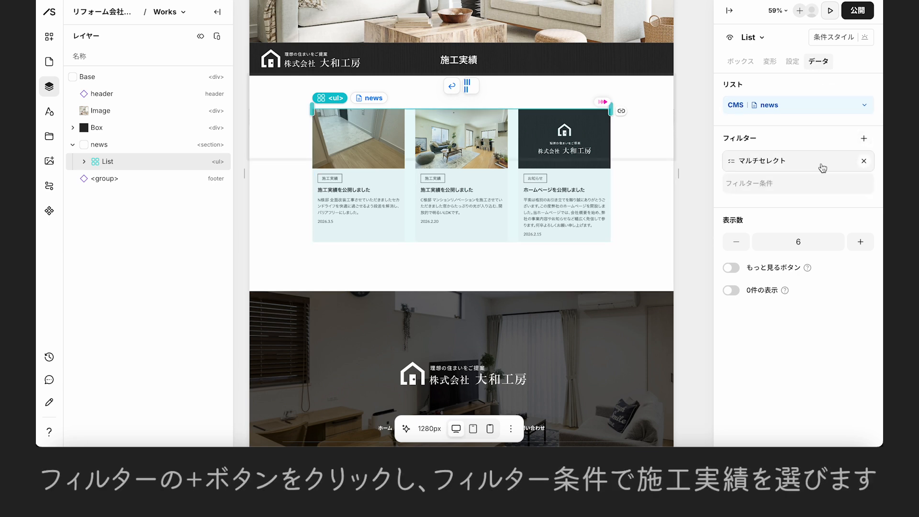
{"action": "left_click", "coordinate": [776, 190]}
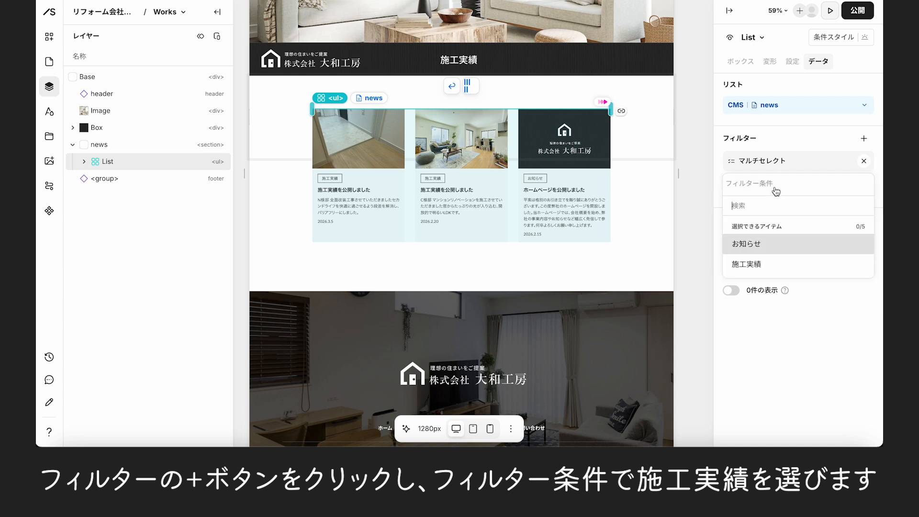
{"action": "left_click", "coordinate": [782, 271]}
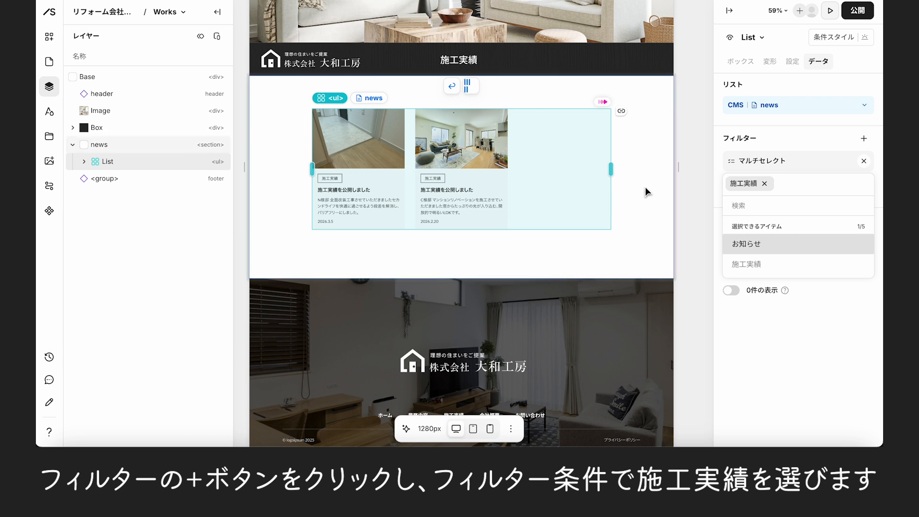
{"action": "left_click", "coordinate": [782, 320]}
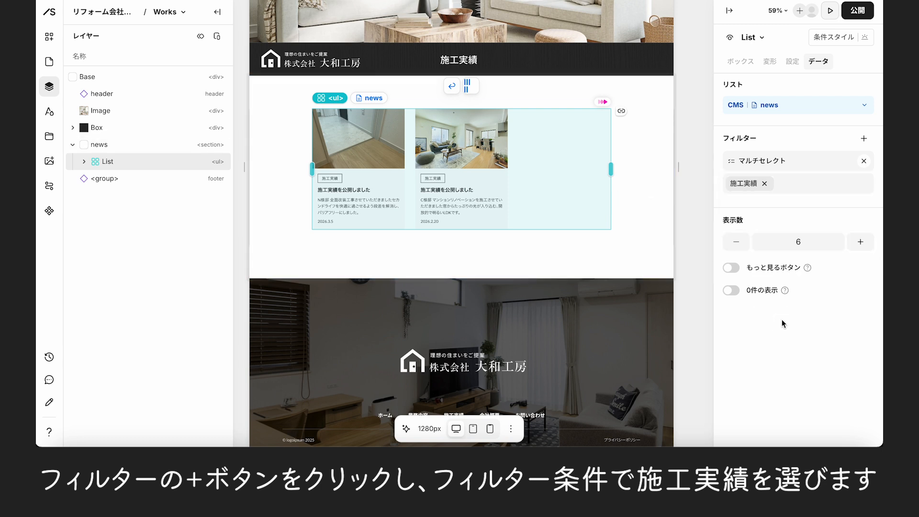
Step: Set the List's display count (表示数) to 12 and turn on its もっと見るボタン (load more button)
{"action": "left_click", "coordinate": [858, 245]}
{"action": "left_click", "coordinate": [858, 245]}
{"action": "left_click", "coordinate": [859, 245]}
{"action": "left_click", "coordinate": [859, 246]}
{"action": "left_click", "coordinate": [859, 246]}
{"action": "left_click", "coordinate": [859, 245]}
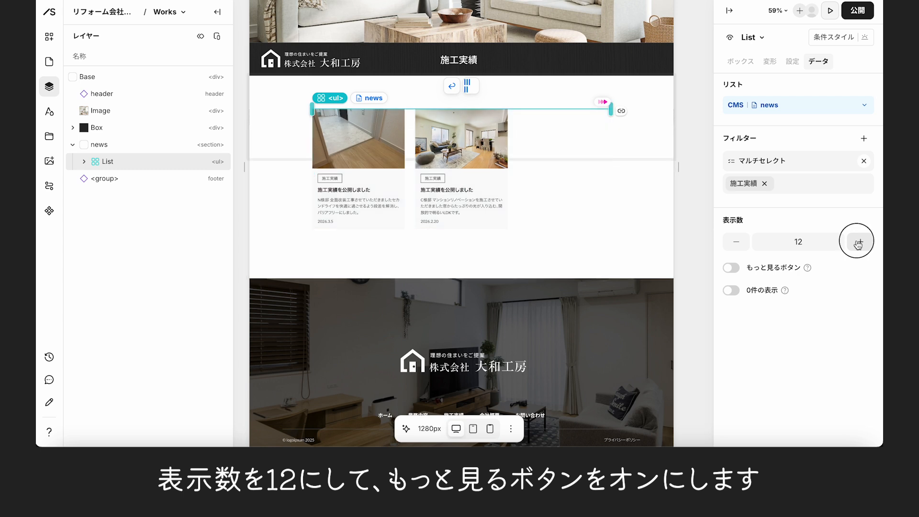
{"action": "left_click", "coordinate": [738, 270]}
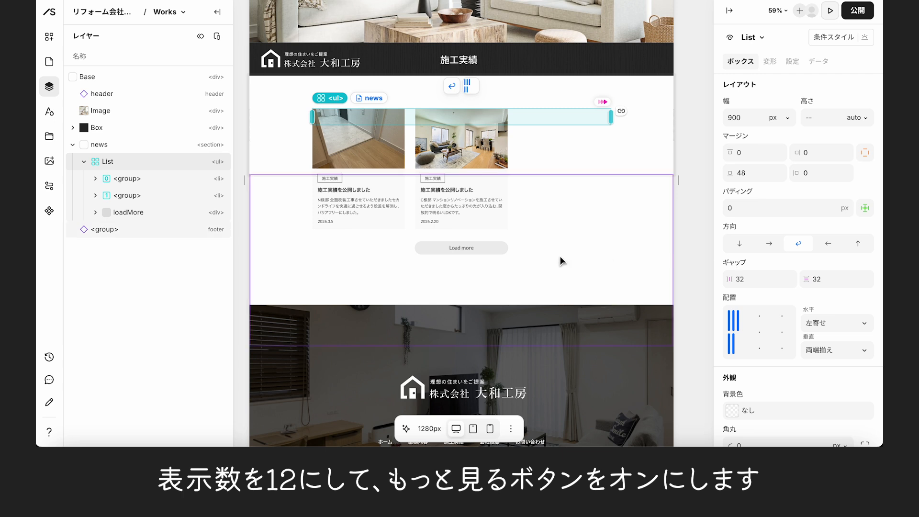
Step: Change the background colour of the input inside loadMore to #333333
{"action": "left_click", "coordinate": [103, 213]}
{"action": "left_click", "coordinate": [96, 213]}
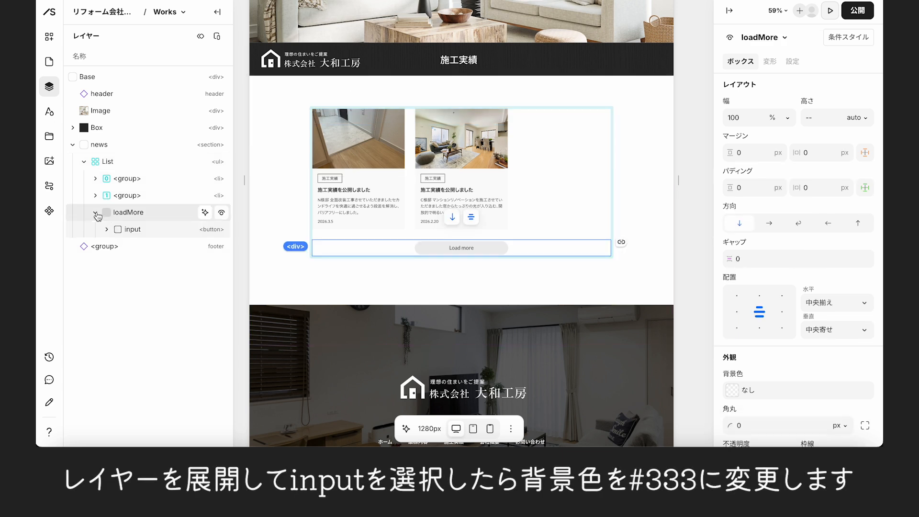
{"action": "left_click", "coordinate": [138, 233]}
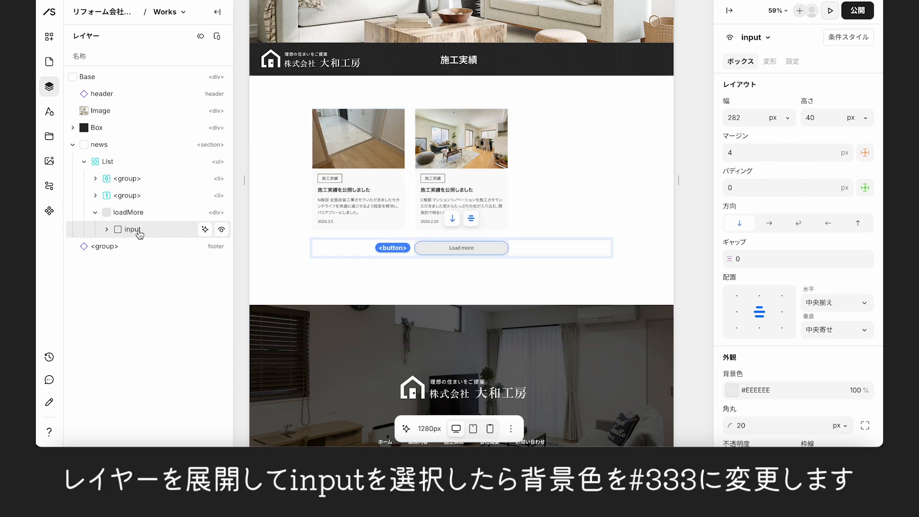
{"action": "left_click", "coordinate": [732, 390]}
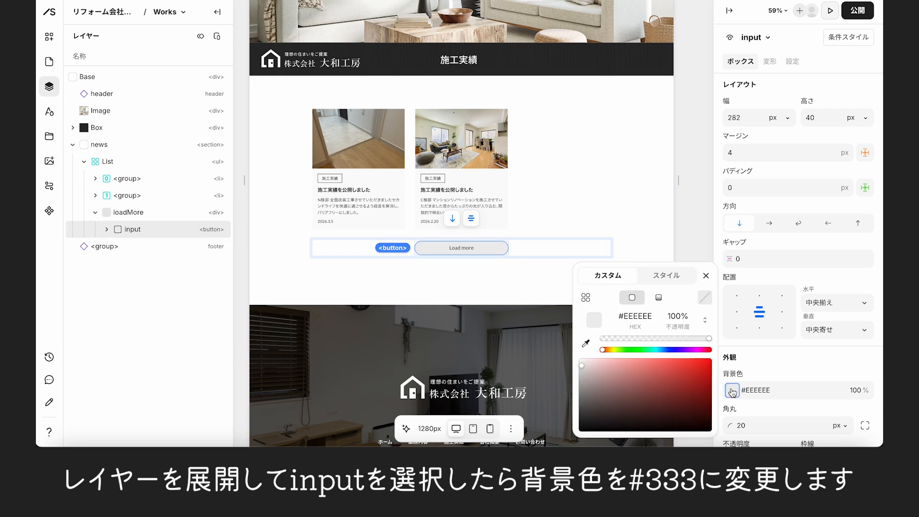
{"action": "left_click", "coordinate": [654, 317]}
{"action": "type", "text": "333"}
{"action": "key", "text": "Return"}
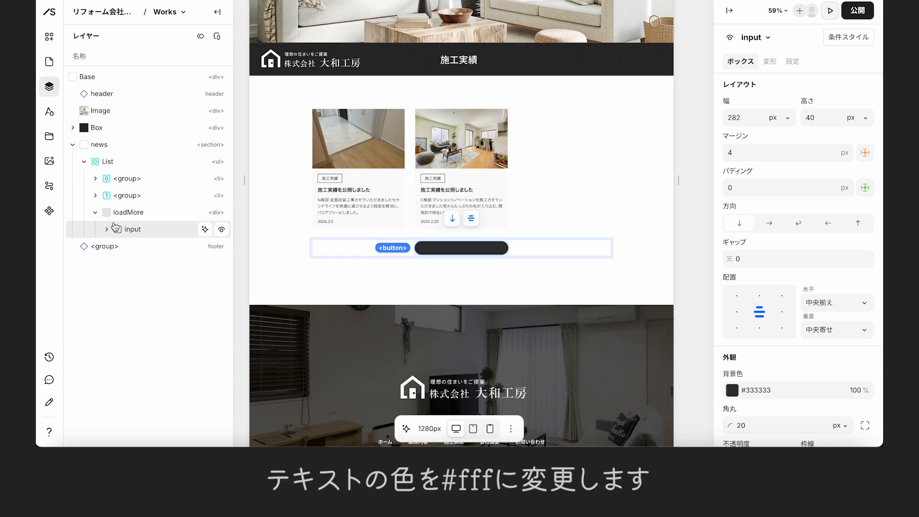
Step: Change the colour of the Load more text inside the loadMore input to #FFFFFF
{"action": "left_click", "coordinate": [107, 230]}
{"action": "left_click", "coordinate": [142, 246]}
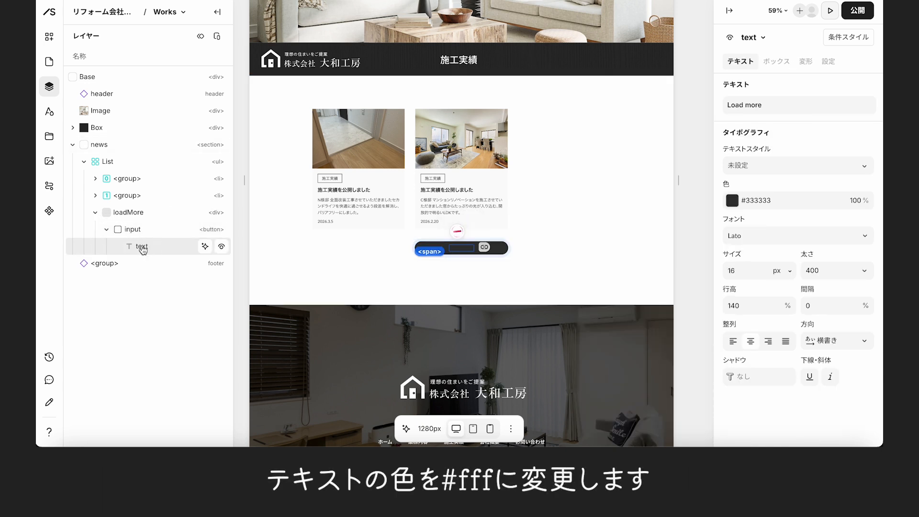
{"action": "left_click", "coordinate": [781, 199]}
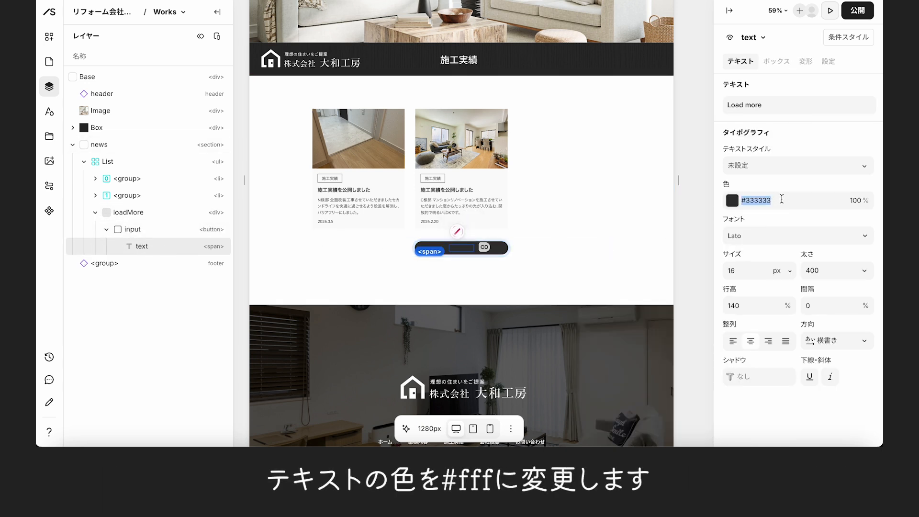
{"action": "type", "text": "fff"}
{"action": "key", "text": "Return"}
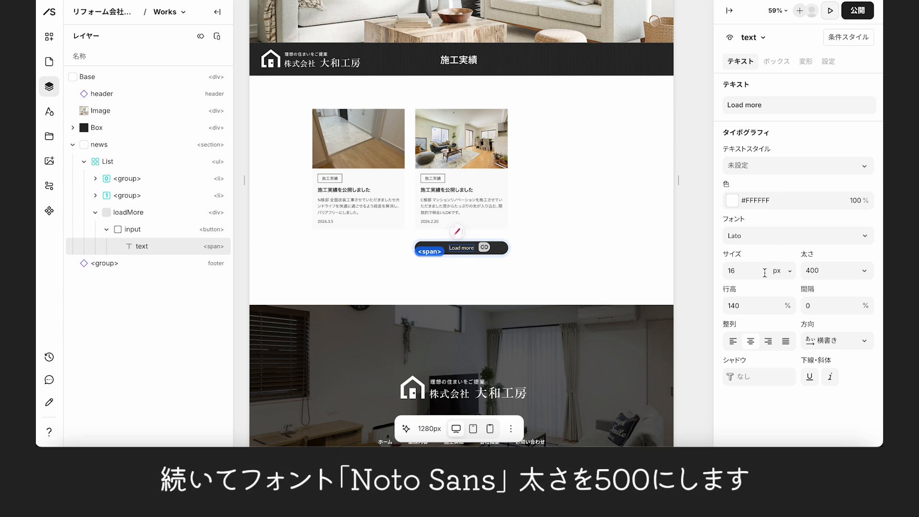
Step: Set the Load more text's font to Noto Sans JP and its weight (太さ) to 500
{"action": "left_click", "coordinate": [852, 241]}
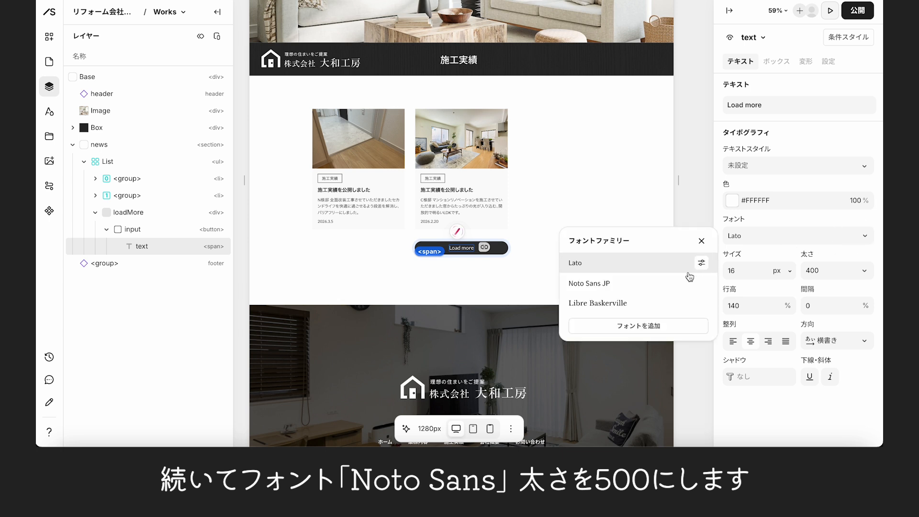
{"action": "left_click", "coordinate": [661, 287]}
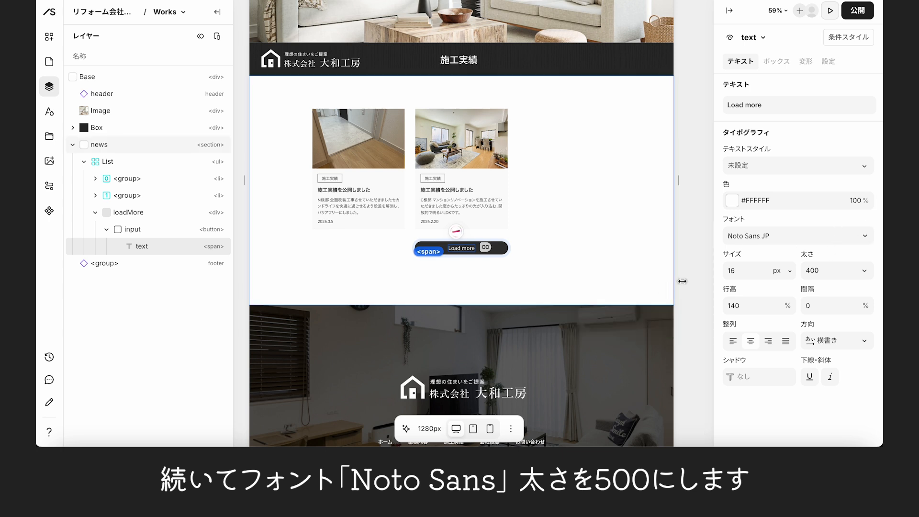
{"action": "left_click", "coordinate": [826, 272]}
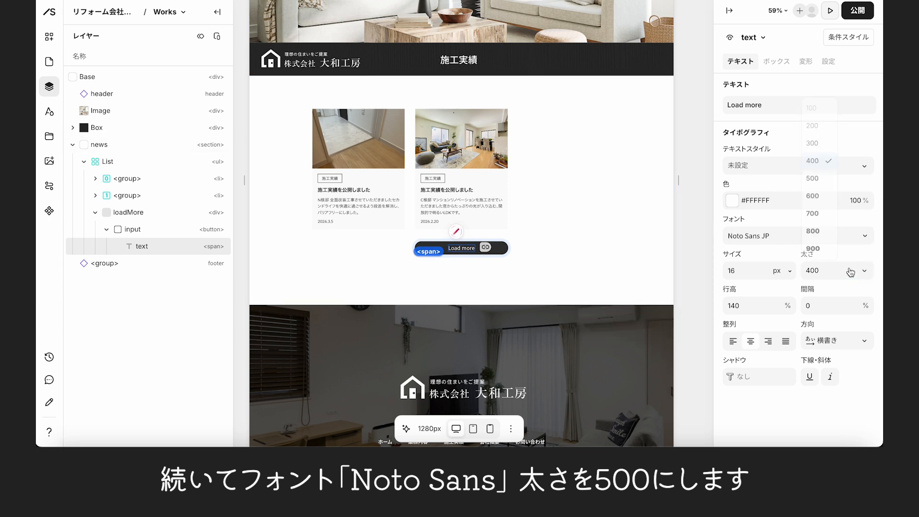
{"action": "left_click", "coordinate": [822, 177]}
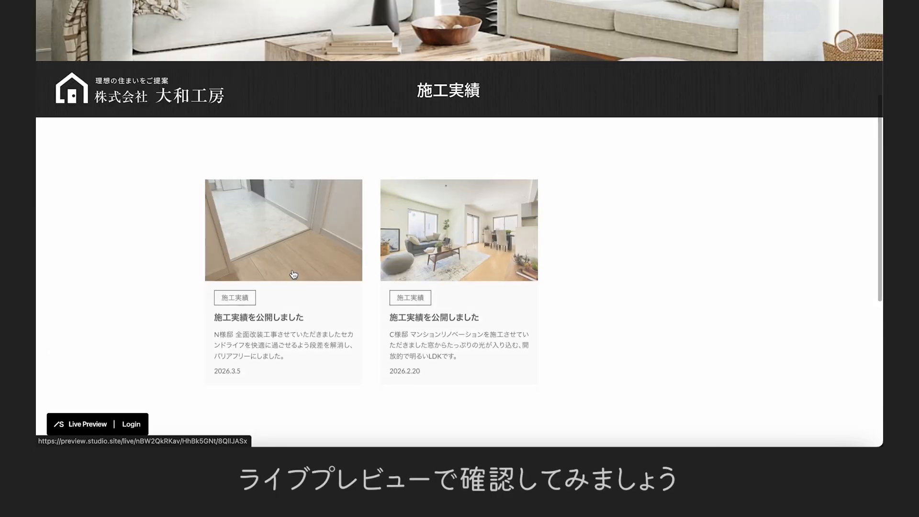
Step: Open the second 施工実績 card in the live preview and look through its article page
{"action": "left_click", "coordinate": [431, 234]}
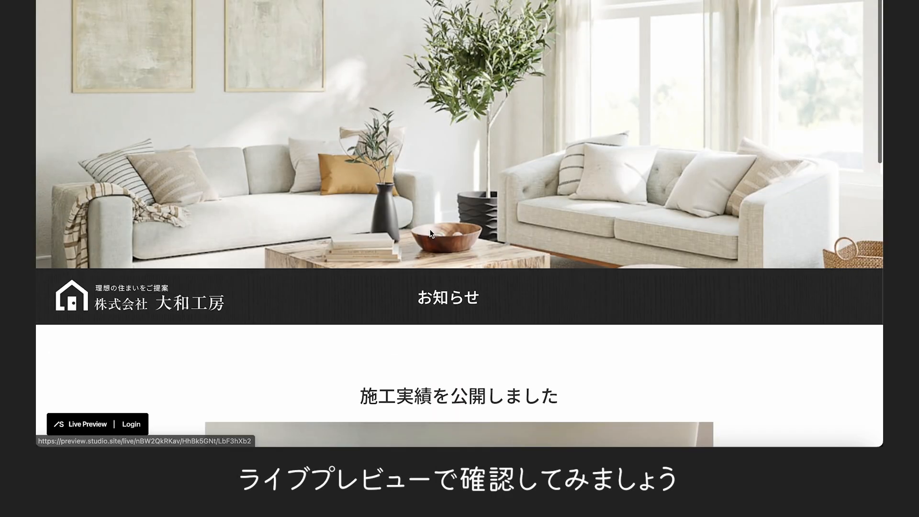
{"action": "scroll", "coordinate": [430, 234], "scroll_direction": "down", "scroll_amount": 7}
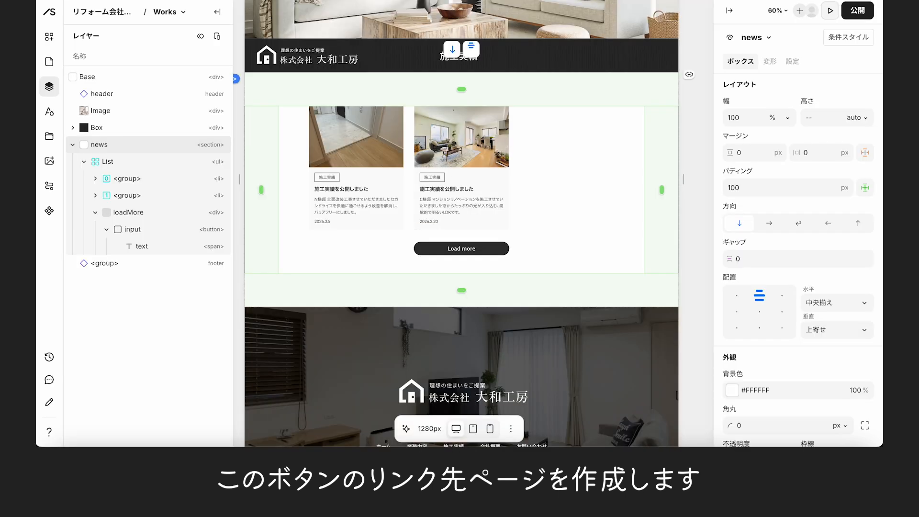
Step: Duplicate the Works page
{"action": "left_click", "coordinate": [49, 63]}
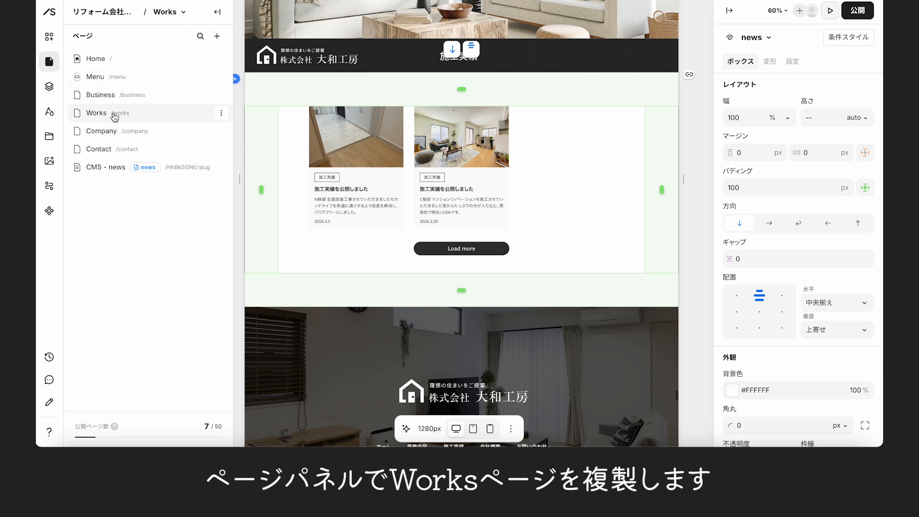
{"action": "left_click", "coordinate": [222, 113]}
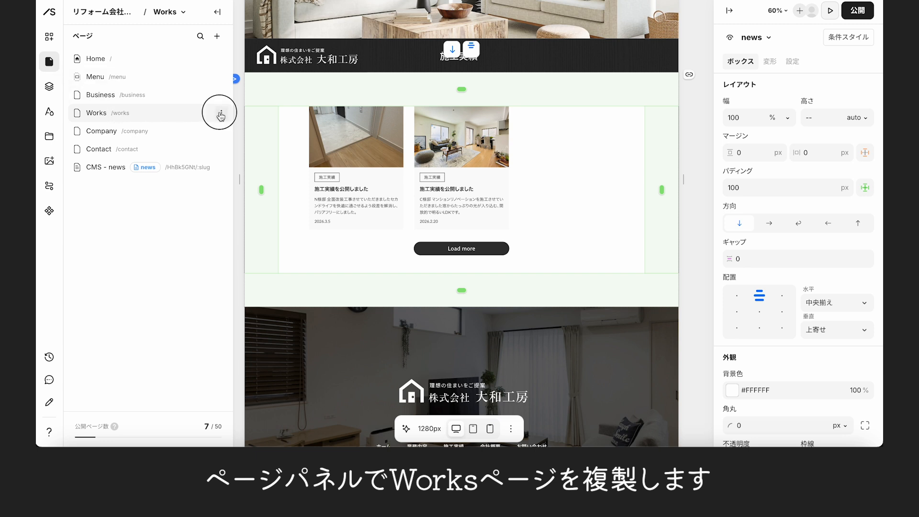
{"action": "left_click", "coordinate": [211, 134]}
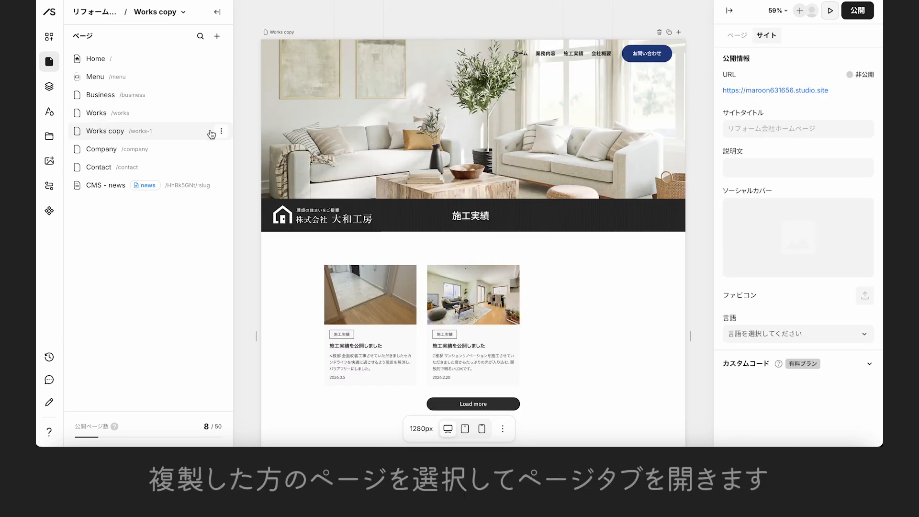
Step: Rename the duplicated Works page to News and set its path (パス) to news
{"action": "left_click", "coordinate": [198, 133]}
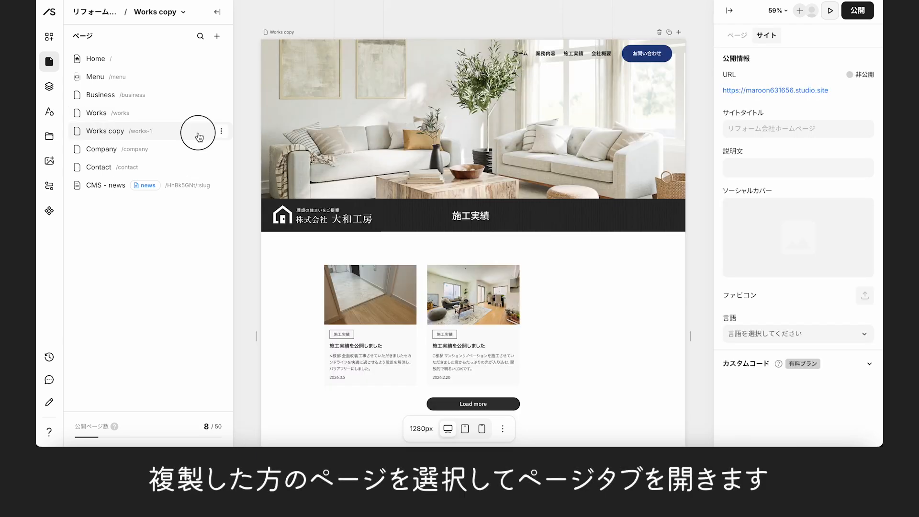
{"action": "left_click", "coordinate": [733, 36]}
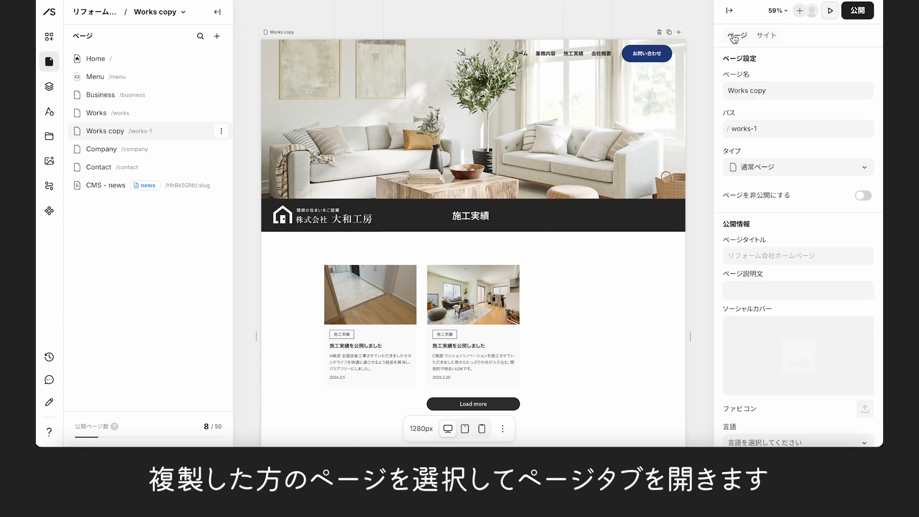
{"action": "left_click", "coordinate": [769, 90]}
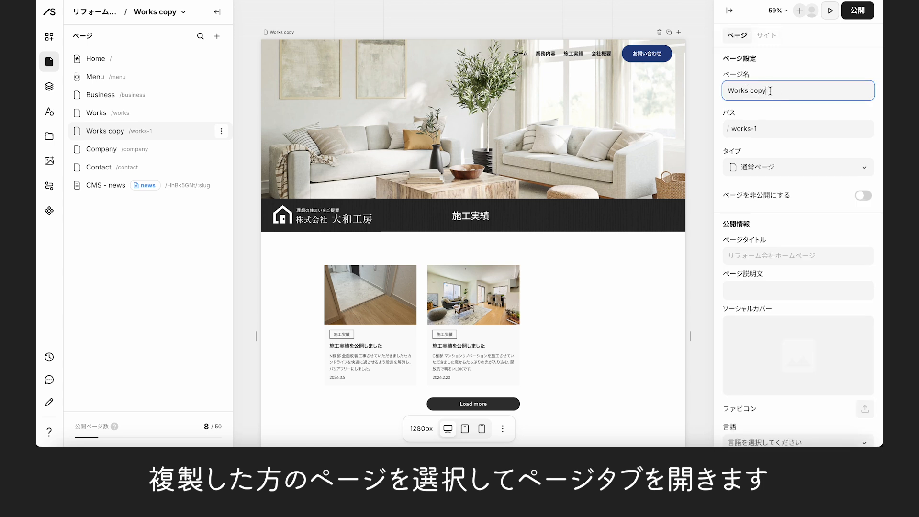
{"action": "left_click_drag", "start_coordinate": [770, 90], "coordinate": [716, 89]}
{"action": "key", "text": "BackSpace"}
{"action": "type", "text": "News"}
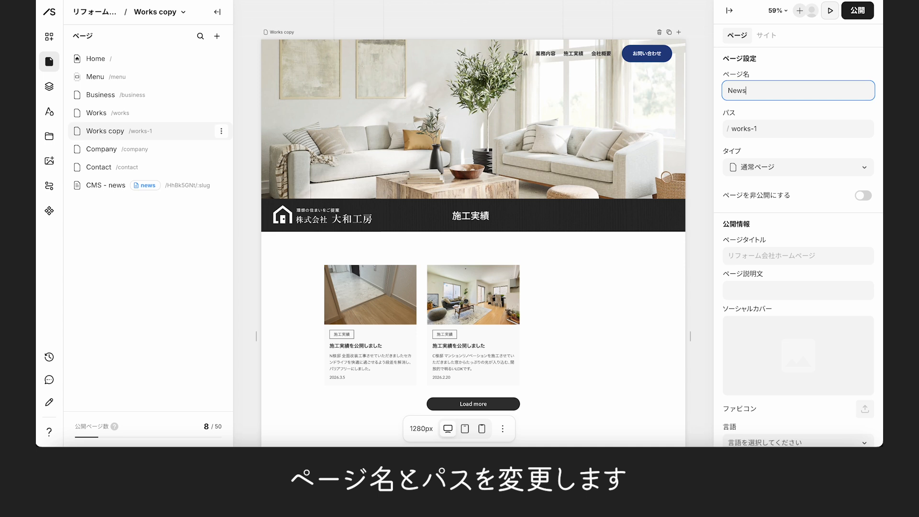
{"action": "key", "text": "Tab"}
{"action": "key", "text": "BackSpace"}
{"action": "key", "text": "BackSpace"}
{"action": "key", "text": "BackSpace"}
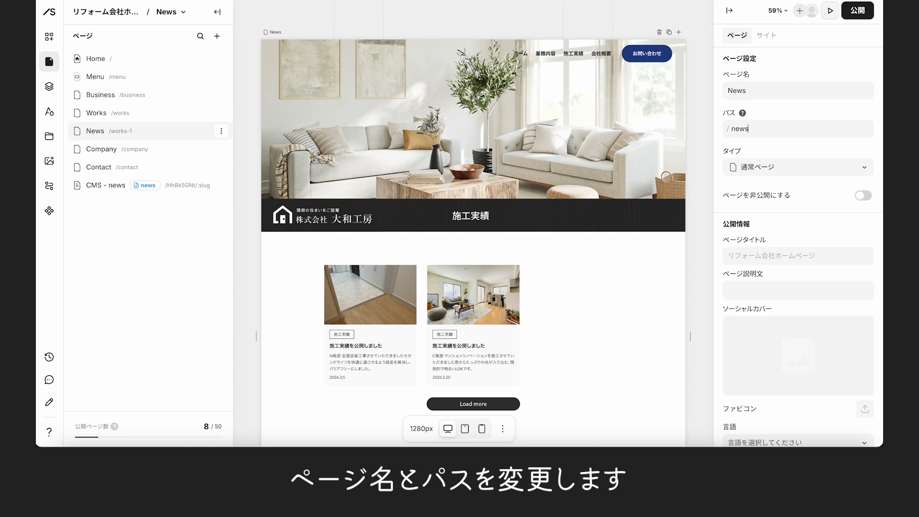
Step: Change the News page's heading text in the dark title band to お知らせ
{"action": "left_click", "coordinate": [484, 219]}
{"action": "left_click", "coordinate": [485, 220]}
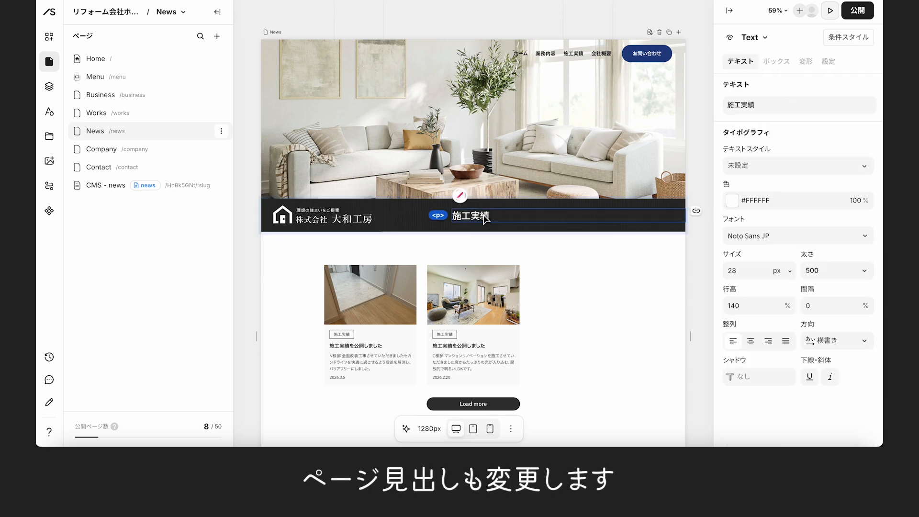
{"action": "triple_click", "coordinate": [753, 105]}
{"action": "type", "text": "os"}
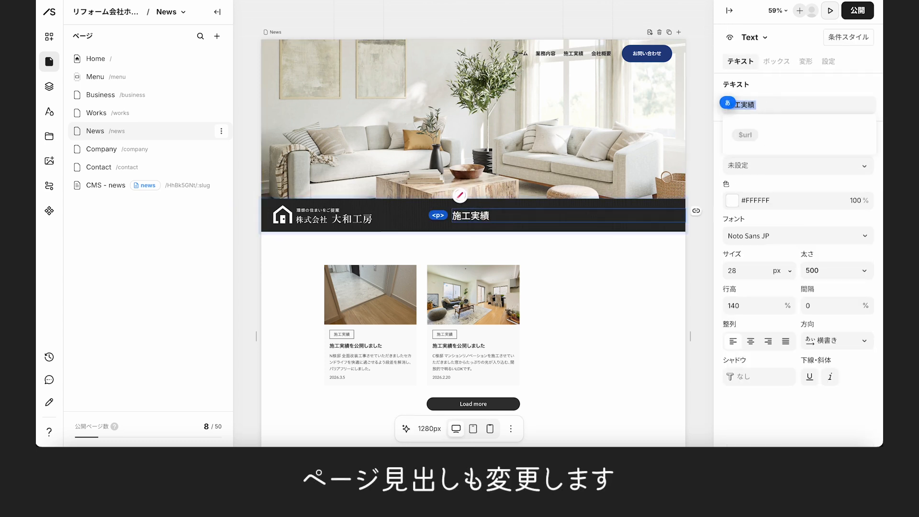
{"action": "type", "text": "hirase"}
{"action": "key", "text": "Return"}
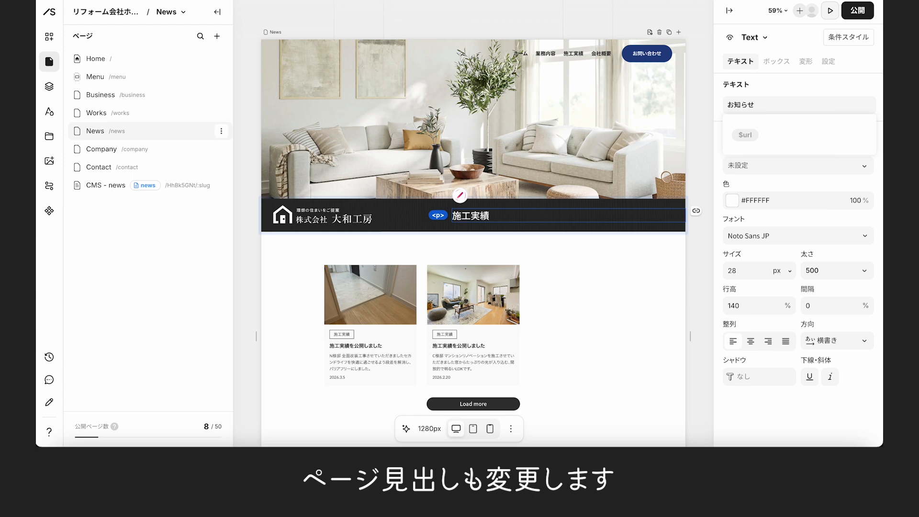
{"action": "key", "text": "Return"}
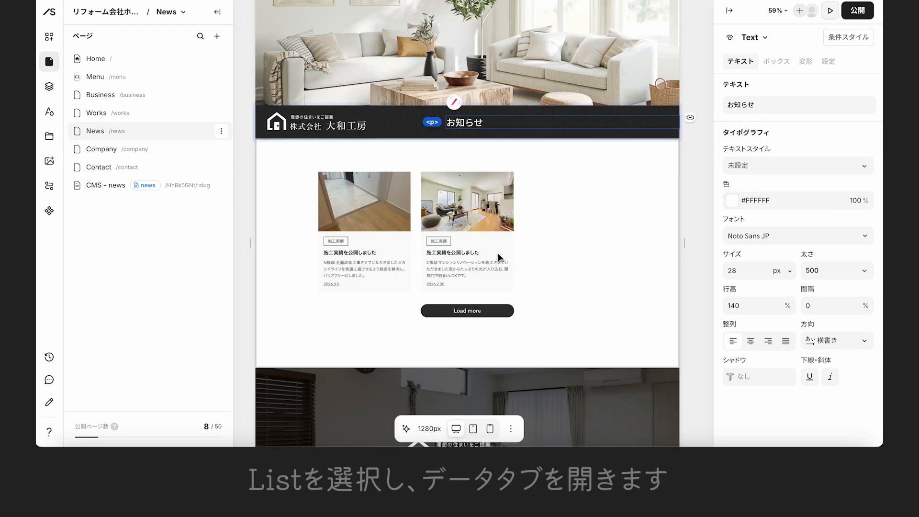
Step: Remove the 施工実績 filter condition from the News page's List and set its display count (表示数) to 15
{"action": "left_click", "coordinate": [467, 216]}
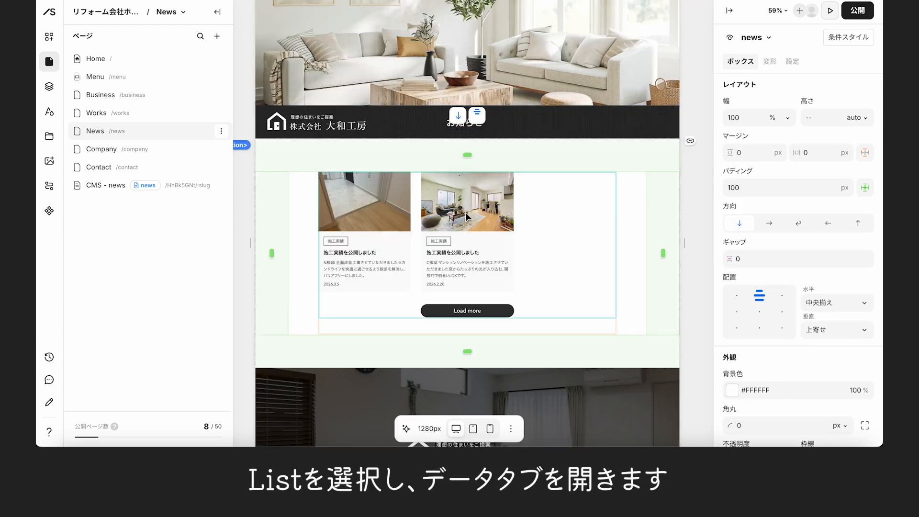
{"action": "left_click", "coordinate": [467, 216]}
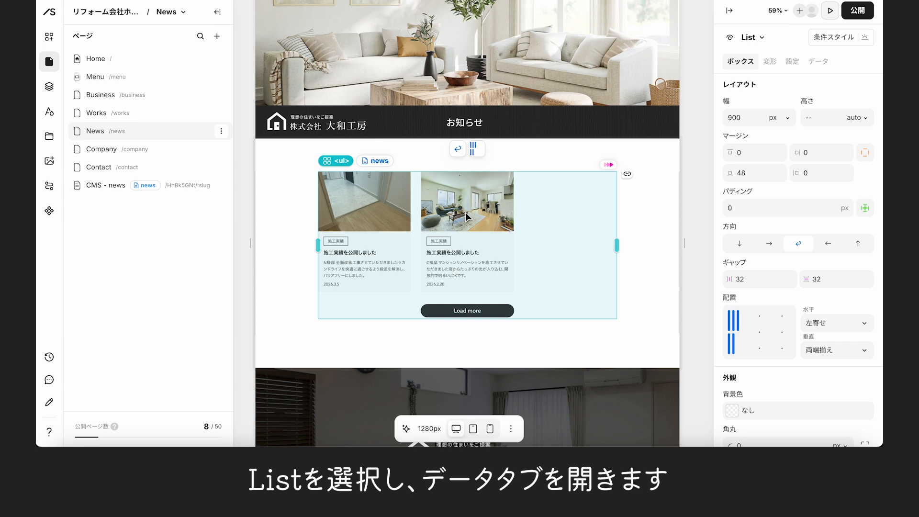
{"action": "left_click", "coordinate": [49, 88]}
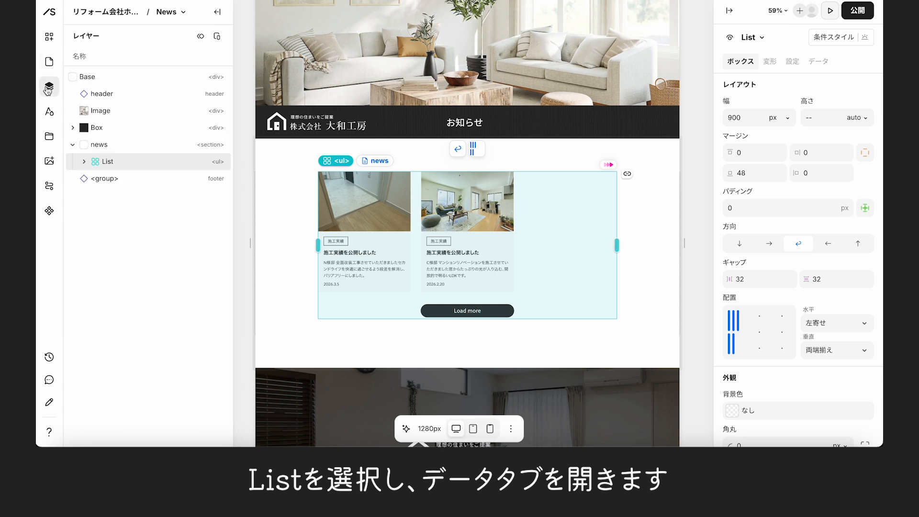
{"action": "left_click", "coordinate": [819, 61]}
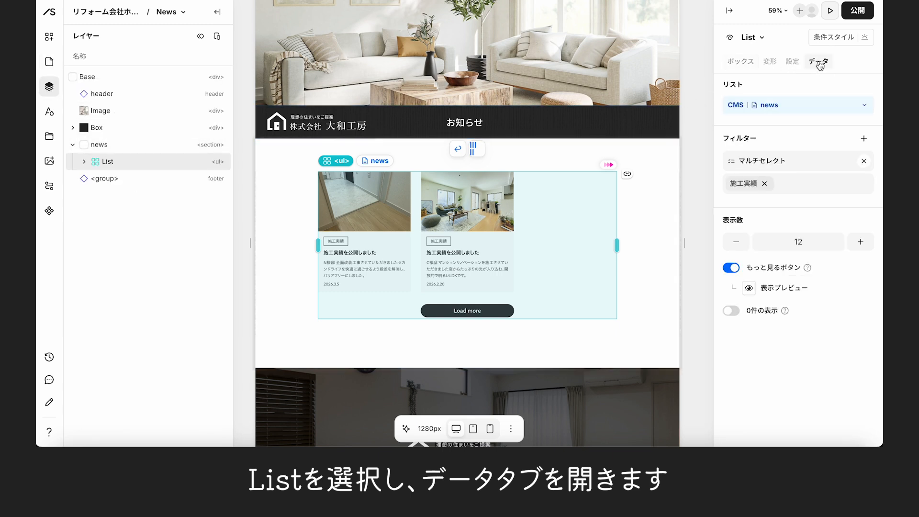
{"action": "left_click", "coordinate": [765, 185]}
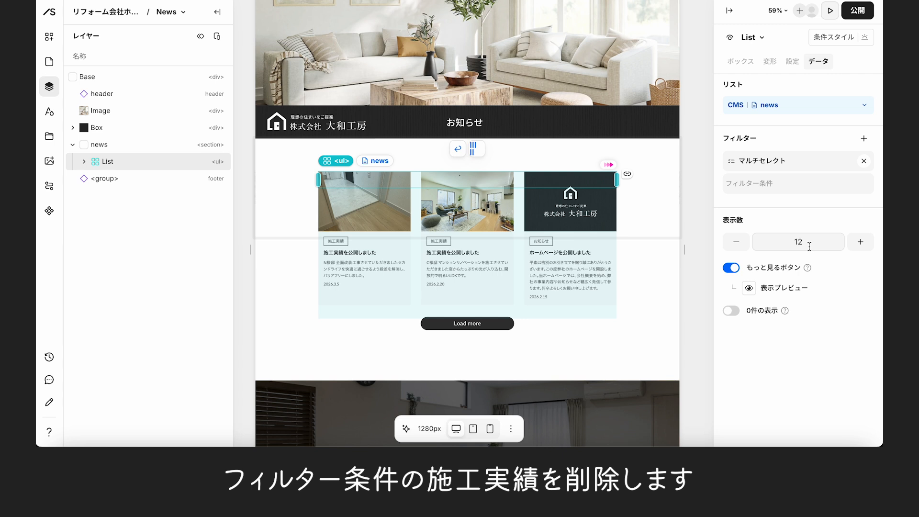
{"action": "left_click", "coordinate": [861, 245]}
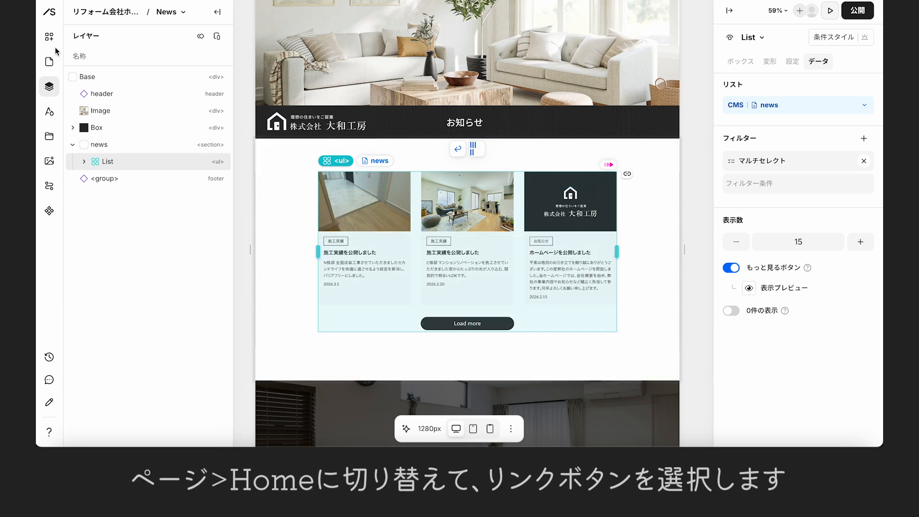
Step: Link the VIEW MORE Box in the Home page's NEWS section to the News page (/news)
{"action": "left_click", "coordinate": [48, 65]}
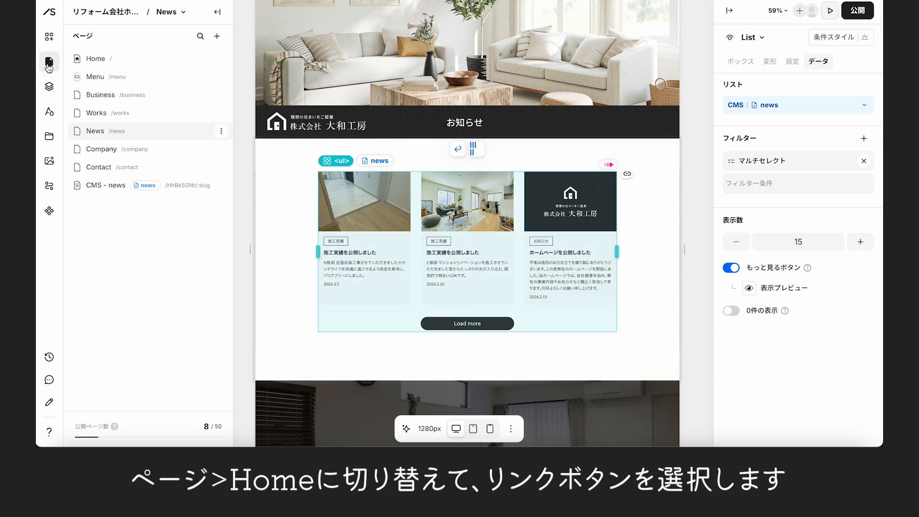
{"action": "left_click", "coordinate": [99, 60]}
{"action": "left_click", "coordinate": [498, 279]}
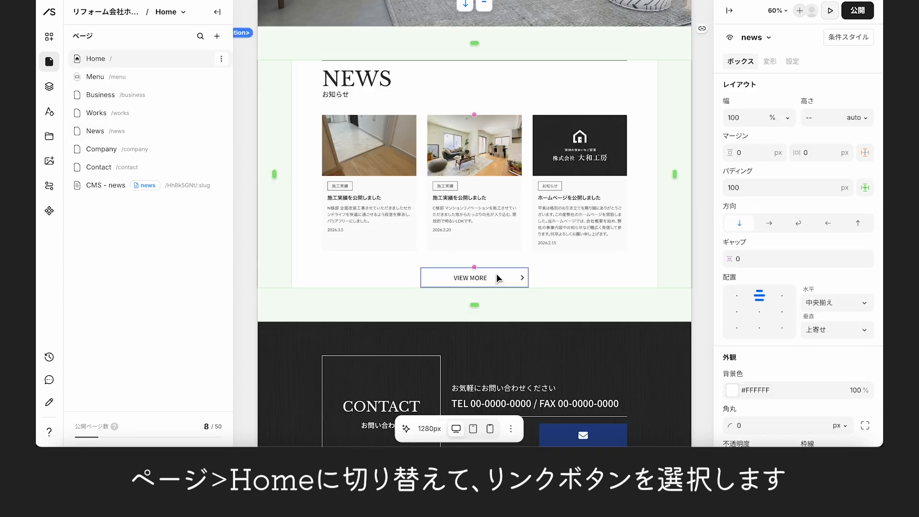
{"action": "left_click", "coordinate": [498, 278]}
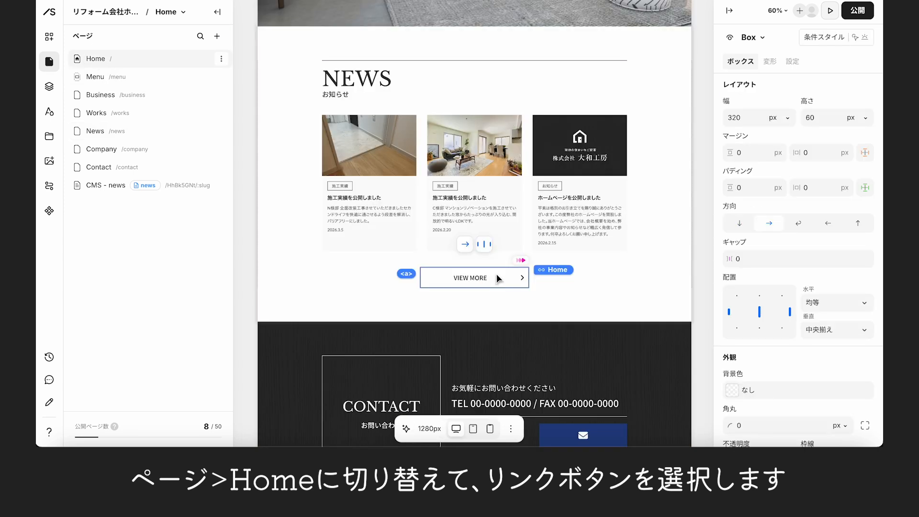
{"action": "left_click", "coordinate": [793, 62]}
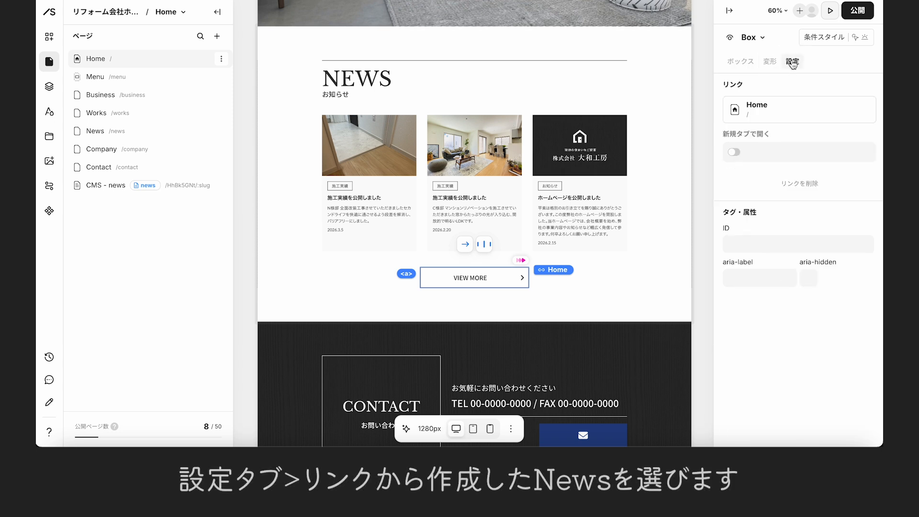
{"action": "left_click", "coordinate": [793, 112]}
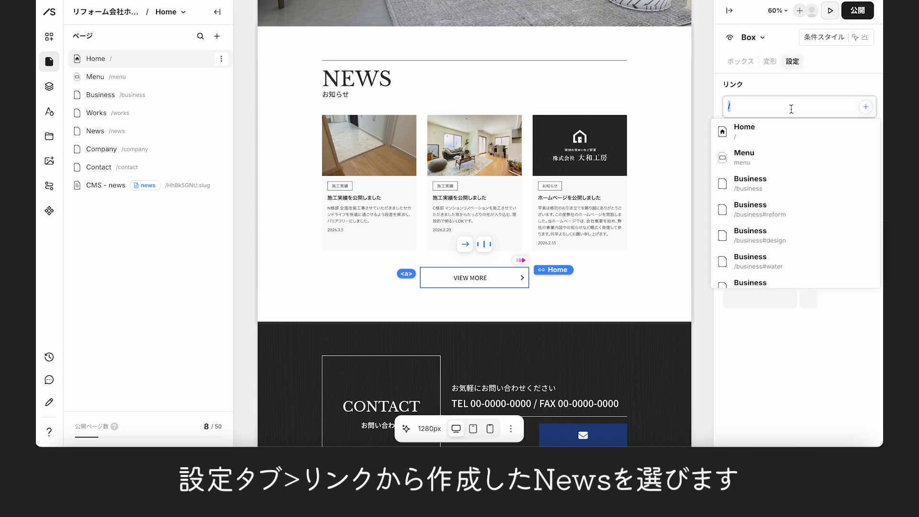
{"action": "scroll", "coordinate": [783, 191], "scroll_direction": "down", "scroll_amount": 5}
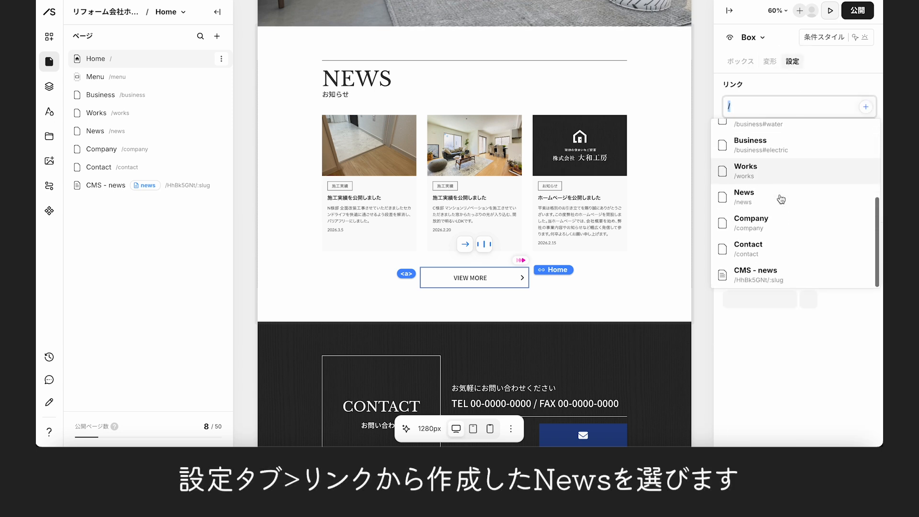
{"action": "left_click", "coordinate": [772, 202]}
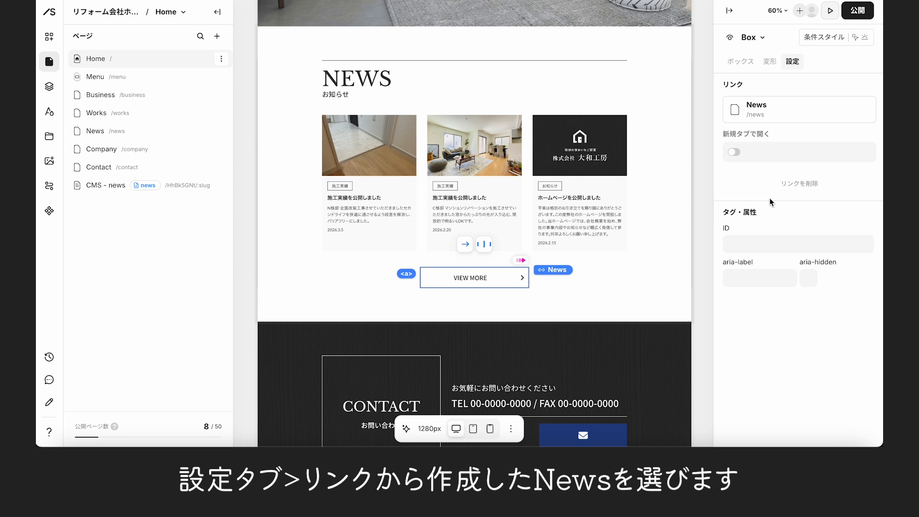
{"action": "left_click", "coordinate": [669, 232]}
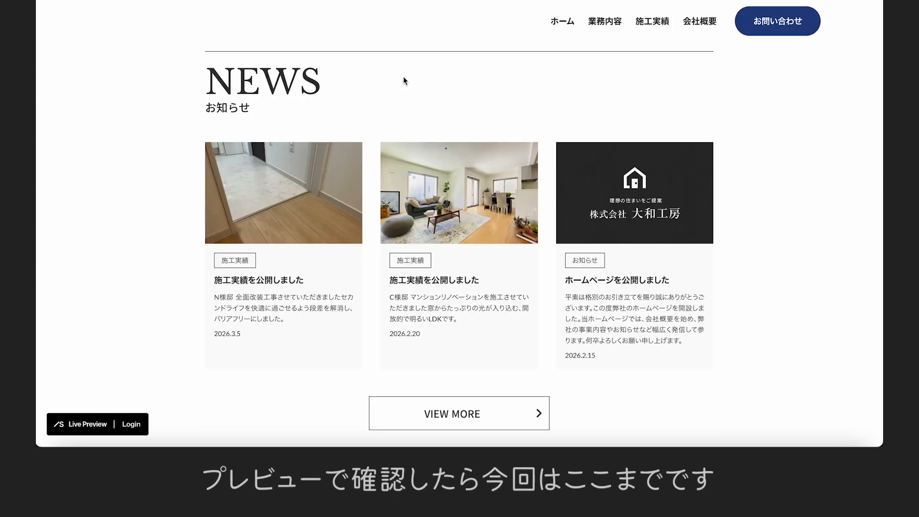
Step: Follow the homepage's VIEW MORE link in the live preview and check the お知らせ page's list of news cards
{"action": "scroll", "coordinate": [422, 88], "scroll_direction": "down", "scroll_amount": 2}
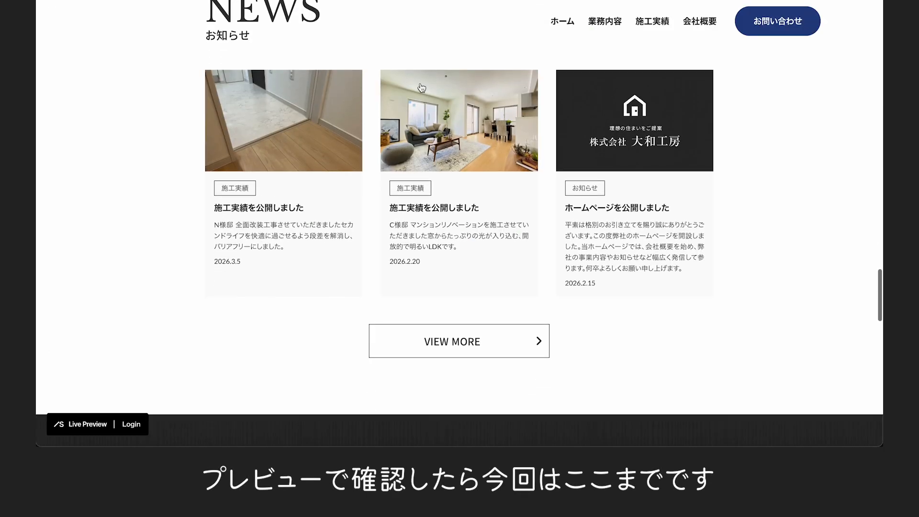
{"action": "left_click", "coordinate": [504, 347]}
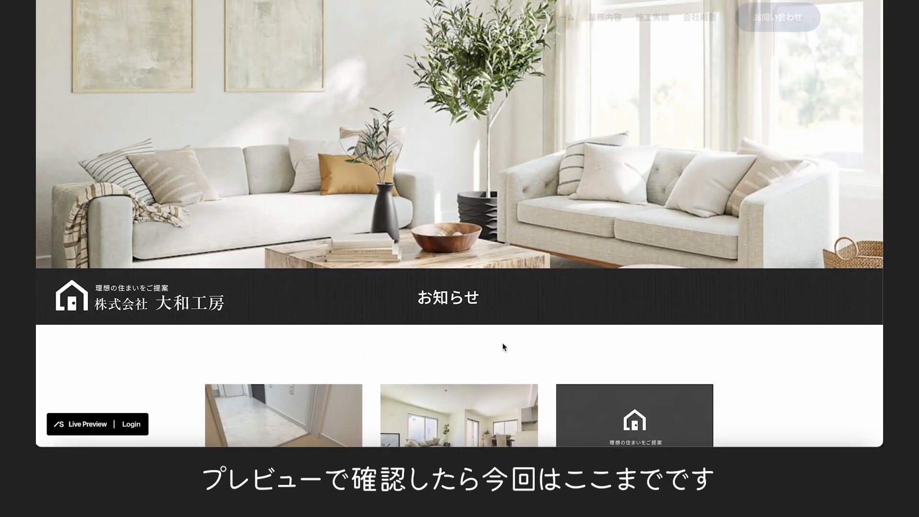
{"action": "scroll", "coordinate": [481, 283], "scroll_direction": "down", "scroll_amount": 3}
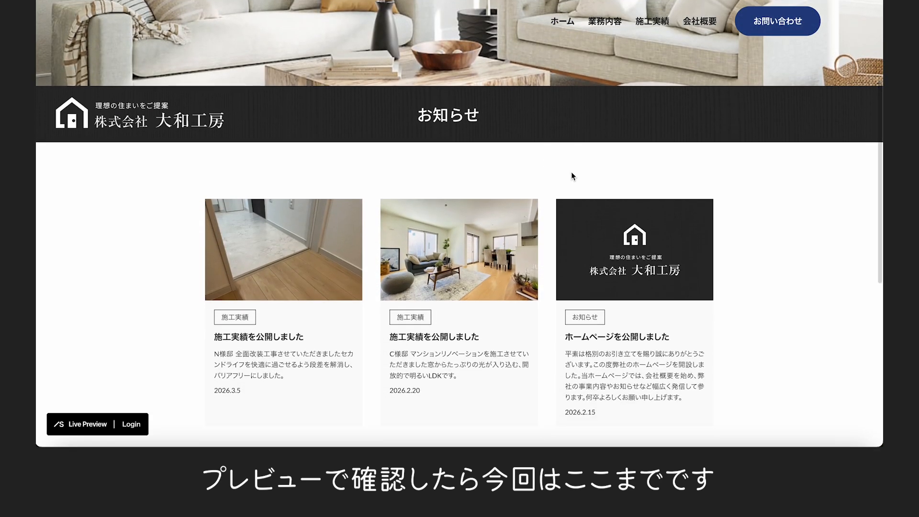
{"action": "scroll", "coordinate": [579, 184], "scroll_direction": "down", "scroll_amount": 3}
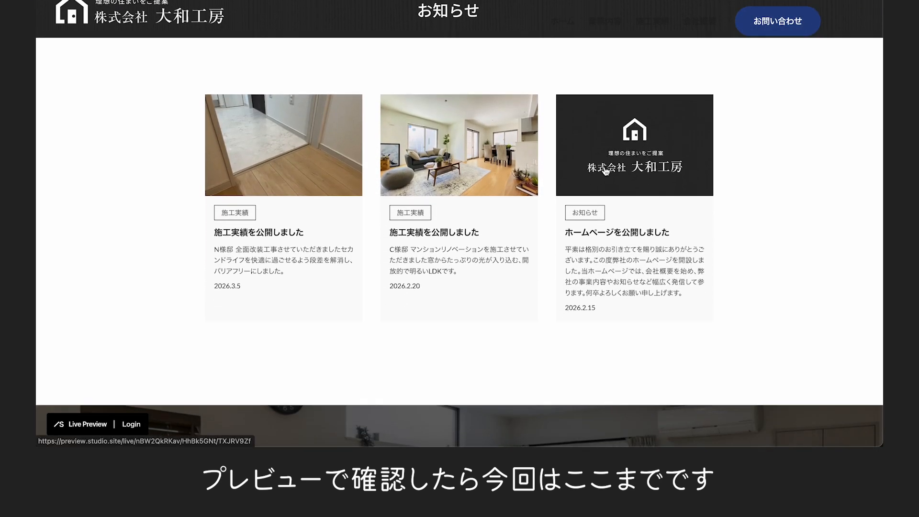
Step: Open the ホームページを公開しました news card and review its article page from the body text up to the heading
{"action": "left_click", "coordinate": [606, 170]}
{"action": "scroll", "coordinate": [604, 170], "scroll_direction": "down", "scroll_amount": 10}
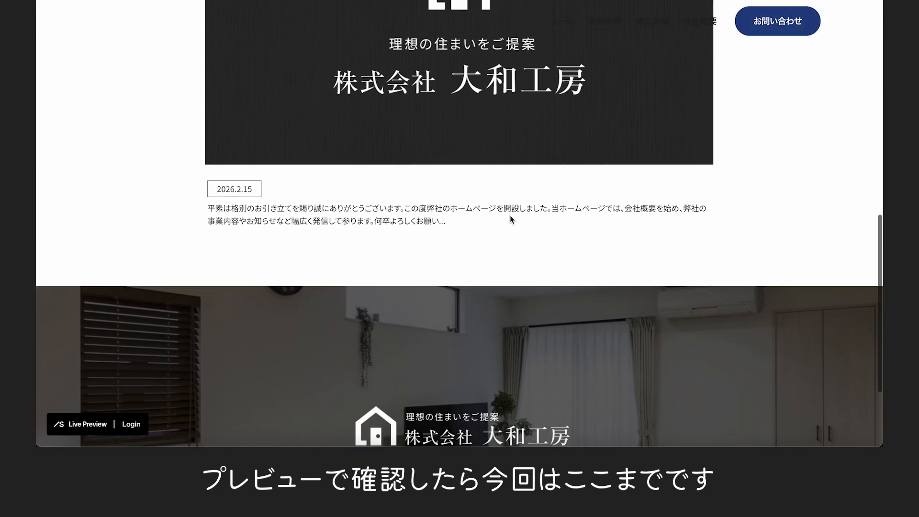
{"action": "scroll", "coordinate": [512, 220], "scroll_direction": "up", "scroll_amount": 5}
{"action": "scroll", "coordinate": [512, 220], "scroll_direction": "up", "scroll_amount": 4}
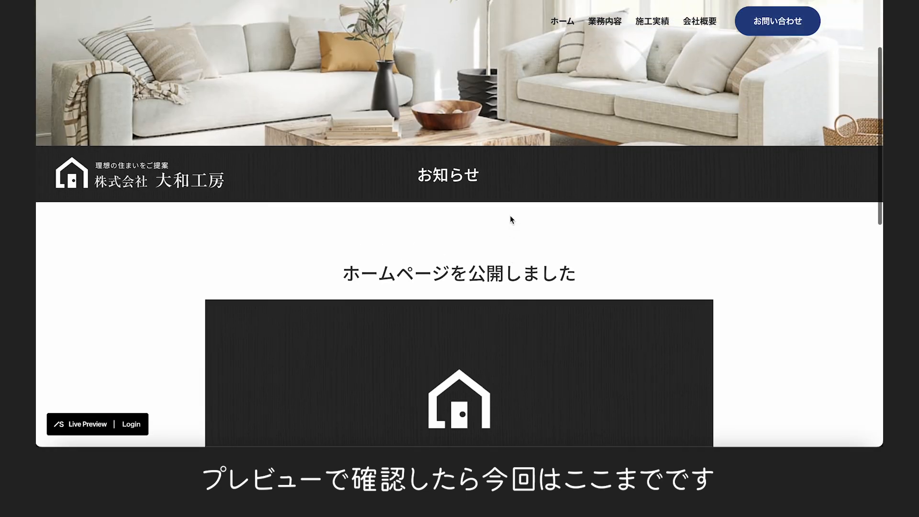